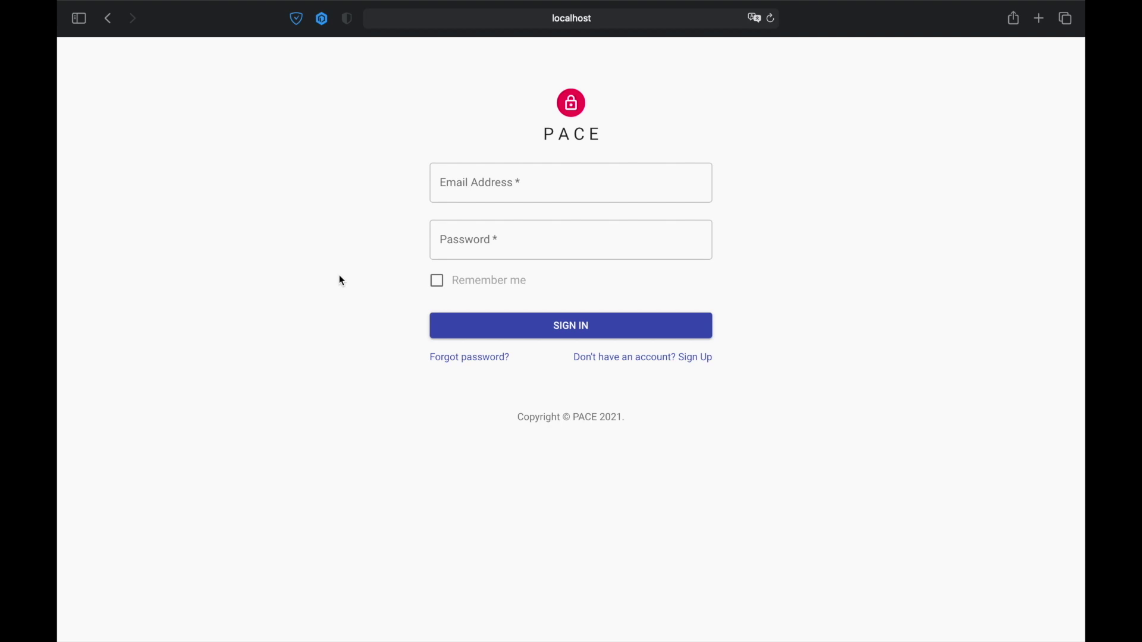
- Log in to PACE with the provider account's e-mail address and password
{"action": "left_click", "coordinate": [528, 191]}
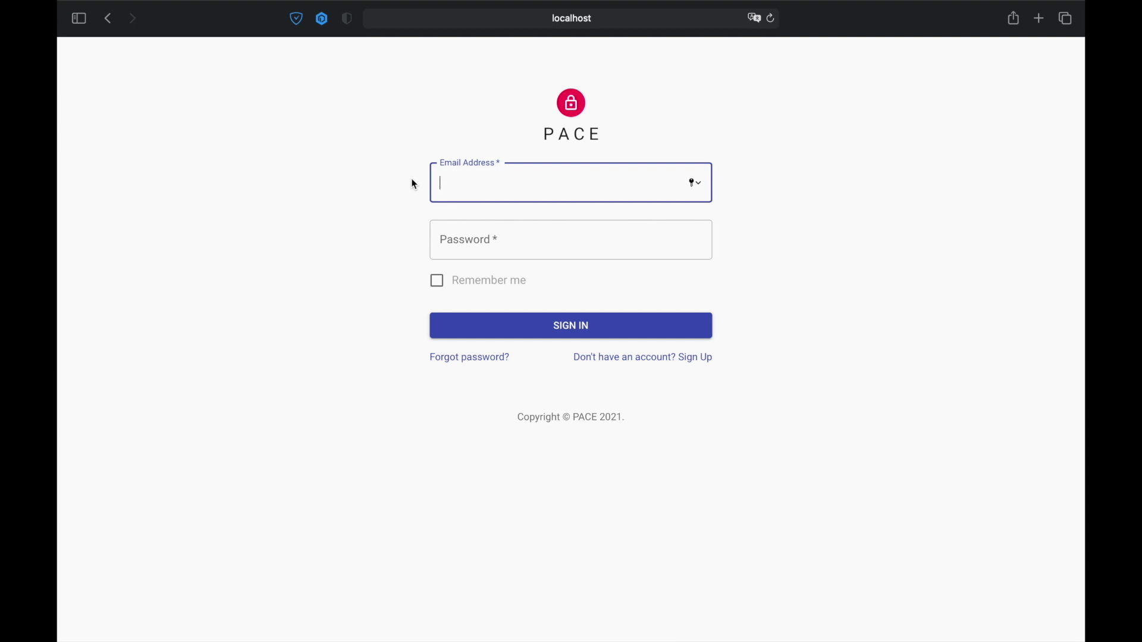
{"action": "left_click", "coordinate": [571, 240]}
{"action": "type", "text": "•••••••"}
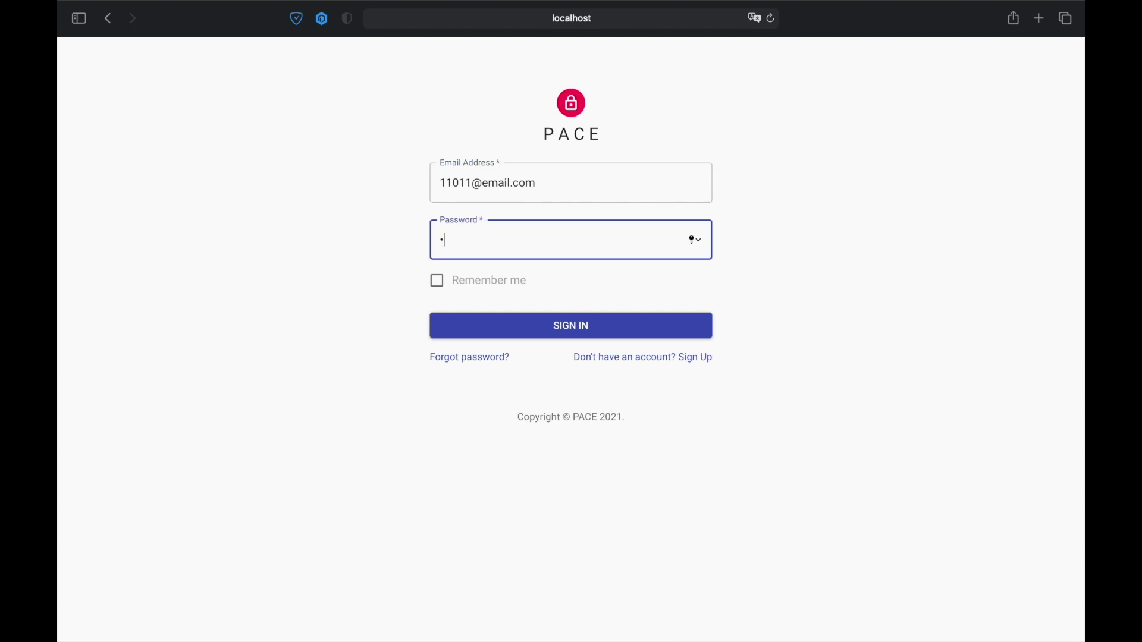
{"action": "type", "text": "••••"}
{"action": "left_click", "coordinate": [568, 326]}
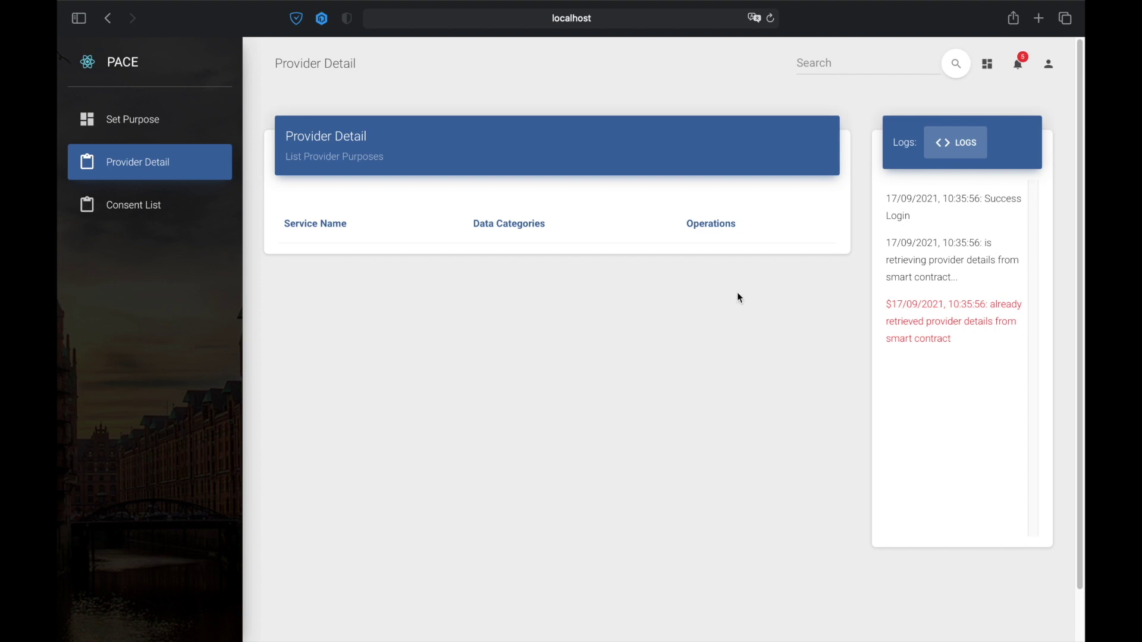
- Go to the Set Purpose form from the sidebar to add a purpose
{"action": "left_click", "coordinate": [158, 123]}
{"action": "left_click", "coordinate": [379, 221]}
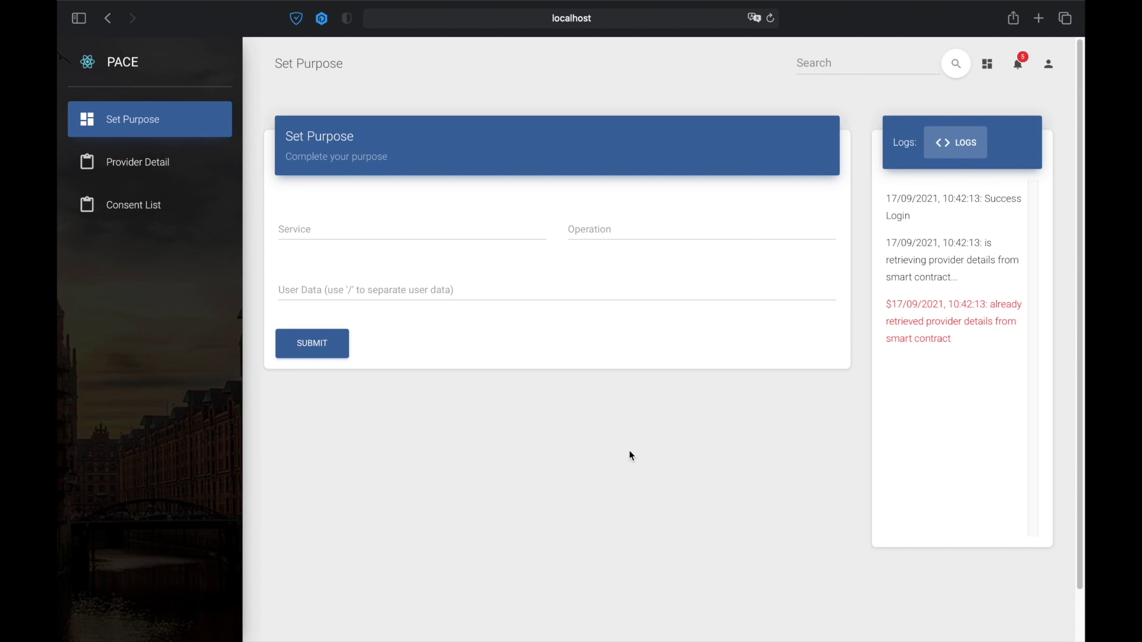
- Submit services order_placement,account_creation with operation access and user data personal_data
{"action": "left_click", "coordinate": [371, 224]}
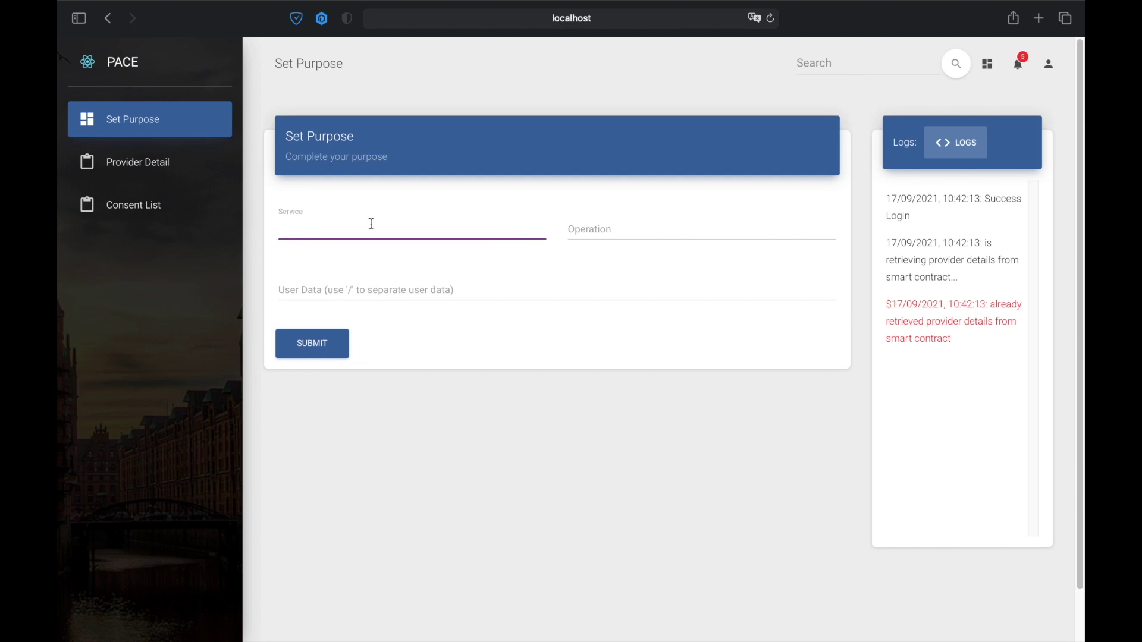
{"action": "type", "text": "order_placement,account_creation"}
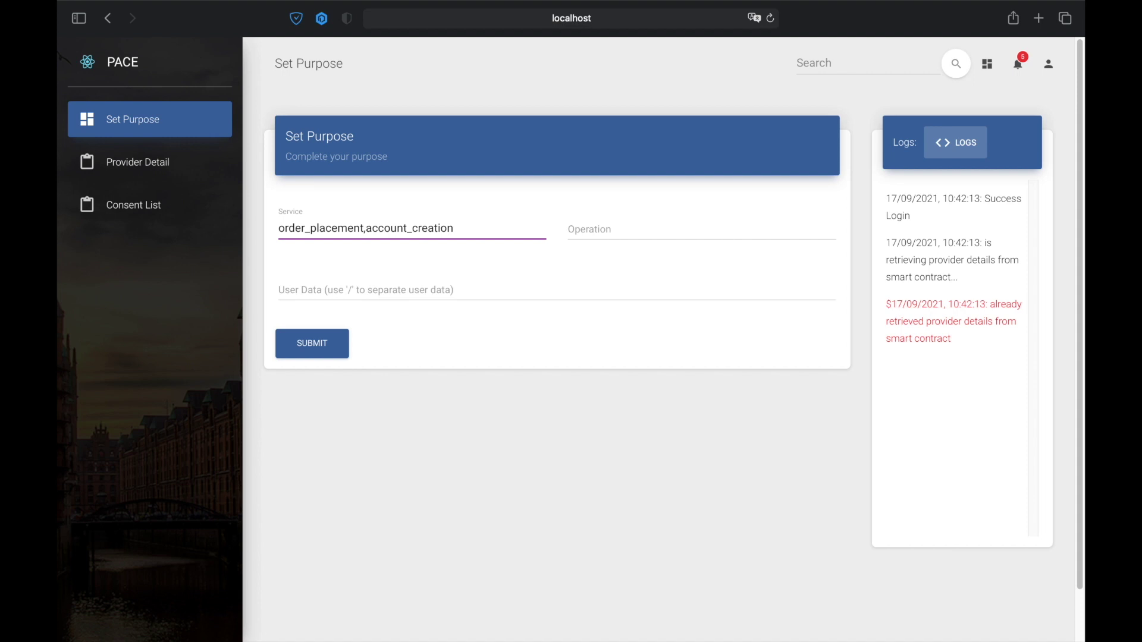
{"action": "key", "text": "Tab"}
{"action": "type", "text": "access"}
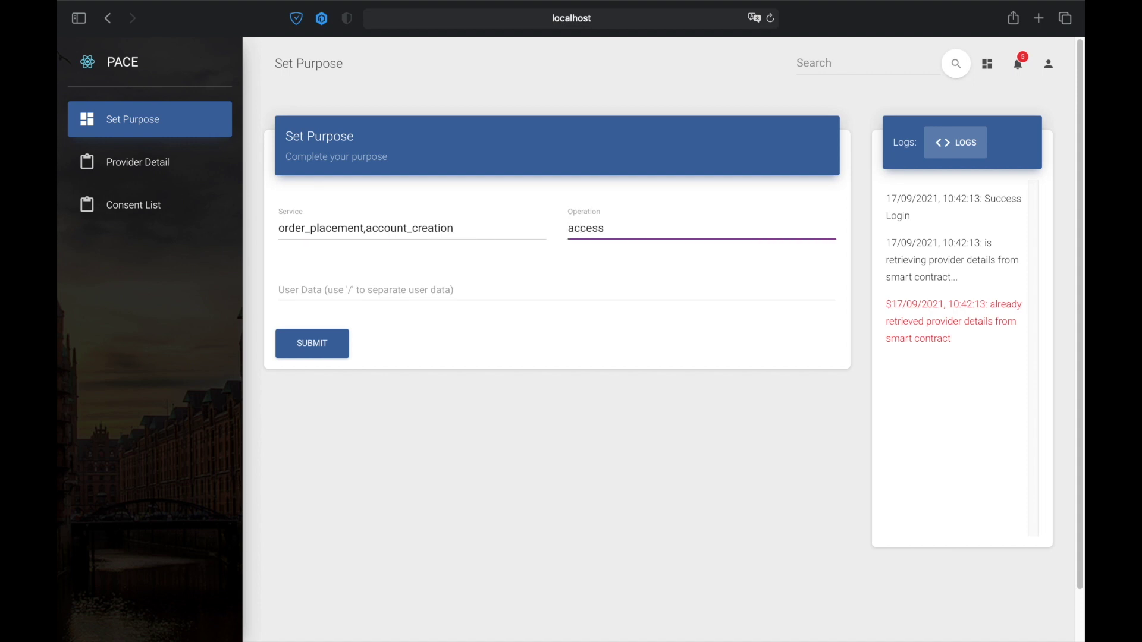
{"action": "key", "text": "Tab"}
{"action": "type", "text": "personal_datra"}
{"action": "key", "text": "BackSpace"}
{"action": "key", "text": "BackSpace"}
{"action": "type", "text": "a"}
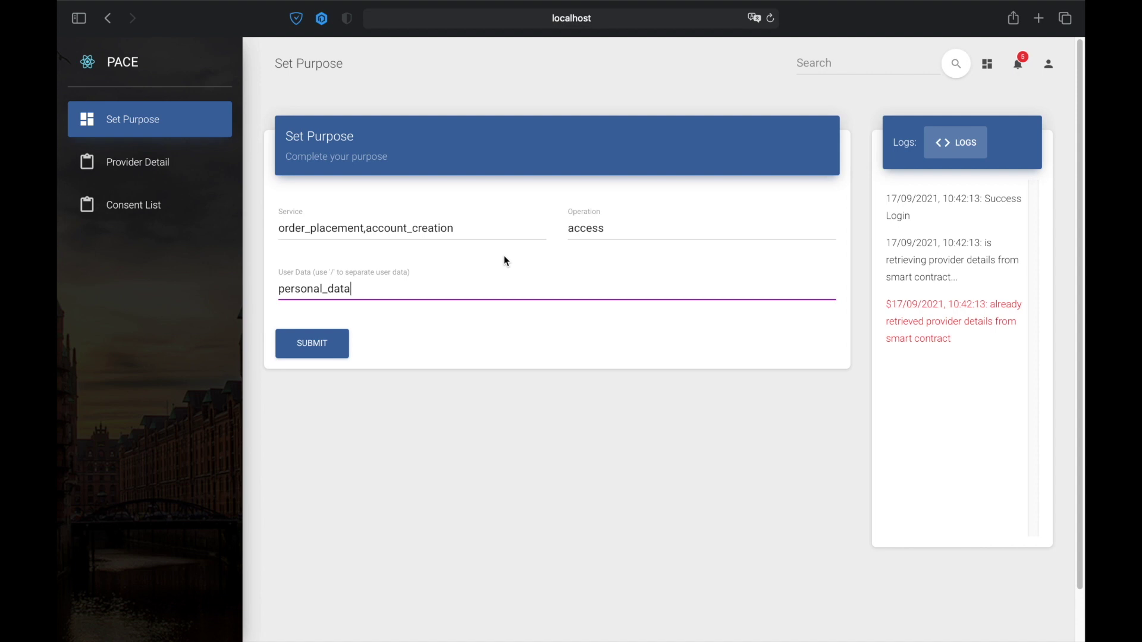
{"action": "left_click", "coordinate": [335, 344]}
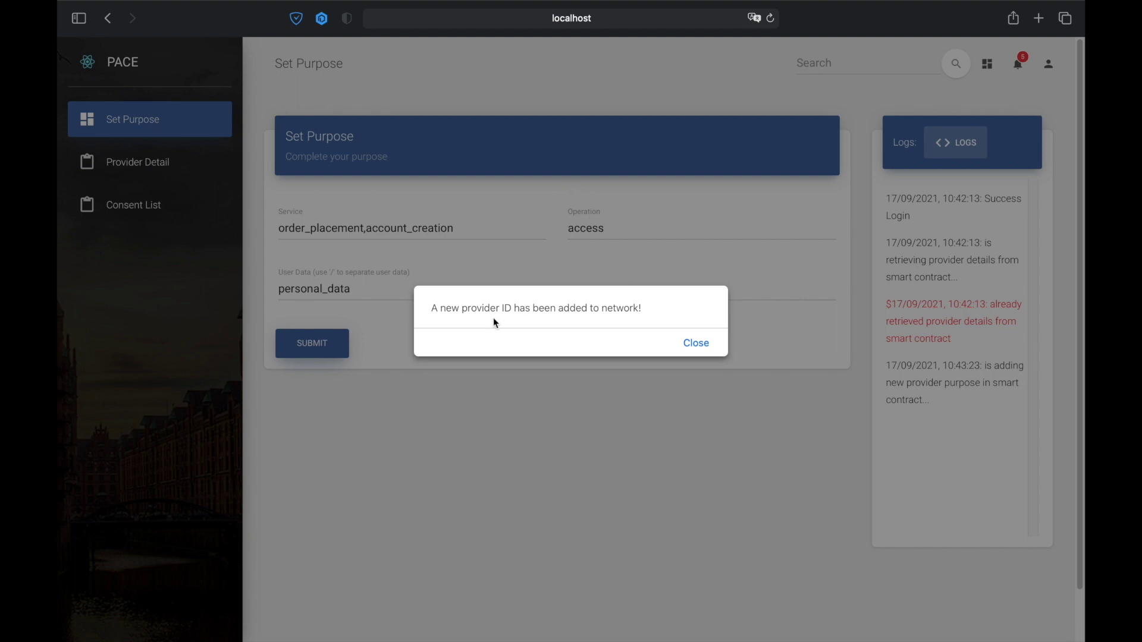
- Close the provider-added alert, check Provider Detail, then return to Set Purpose
{"action": "left_click", "coordinate": [690, 342]}
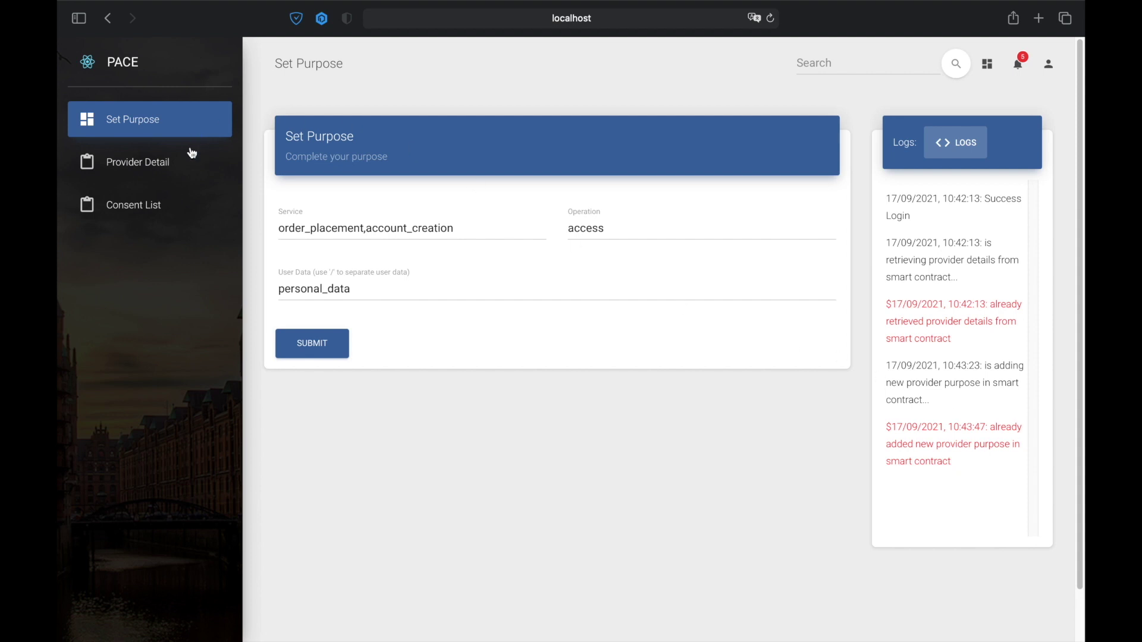
{"action": "left_click", "coordinate": [153, 171]}
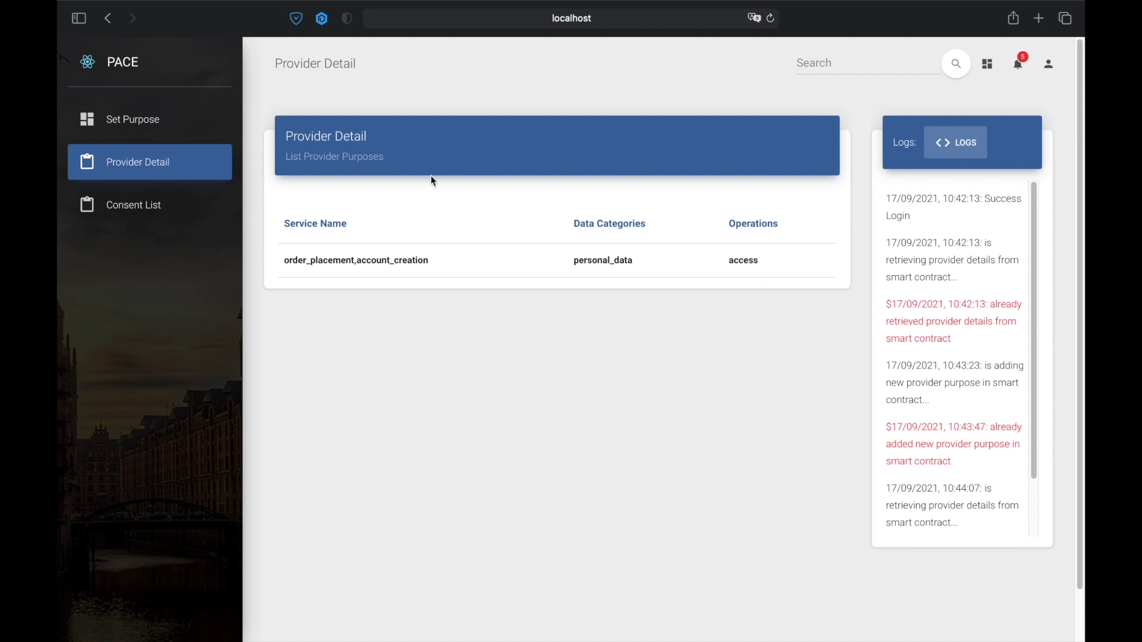
{"action": "left_click", "coordinate": [153, 126]}
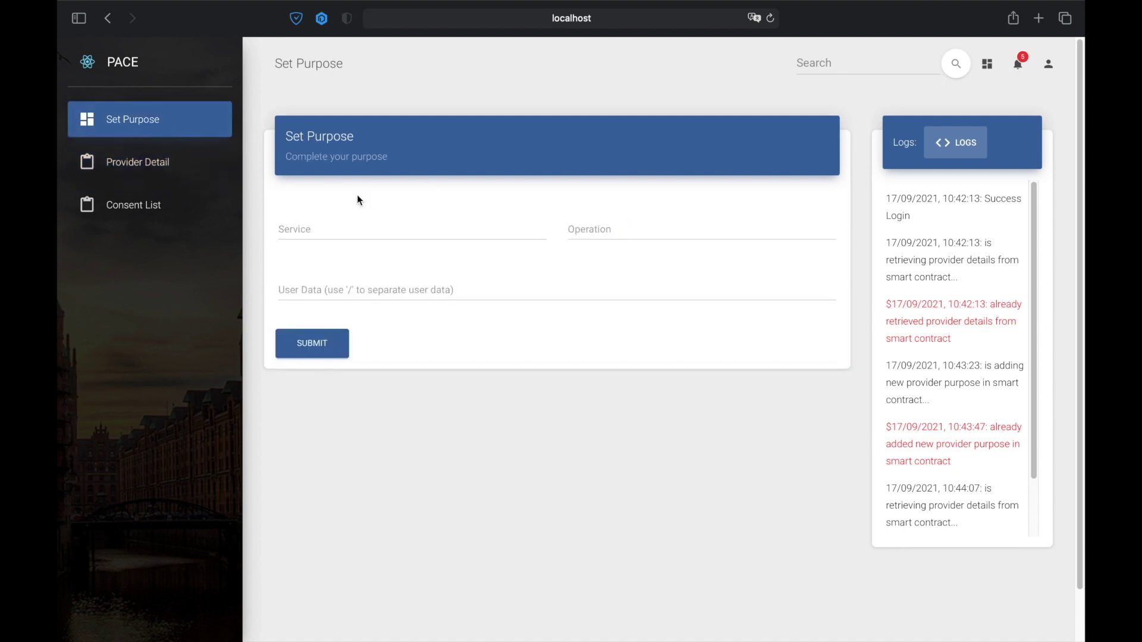
- Submit shipping,payment with access to personal_data, then view both purposes in Provider Detail
{"action": "left_click", "coordinate": [354, 225]}
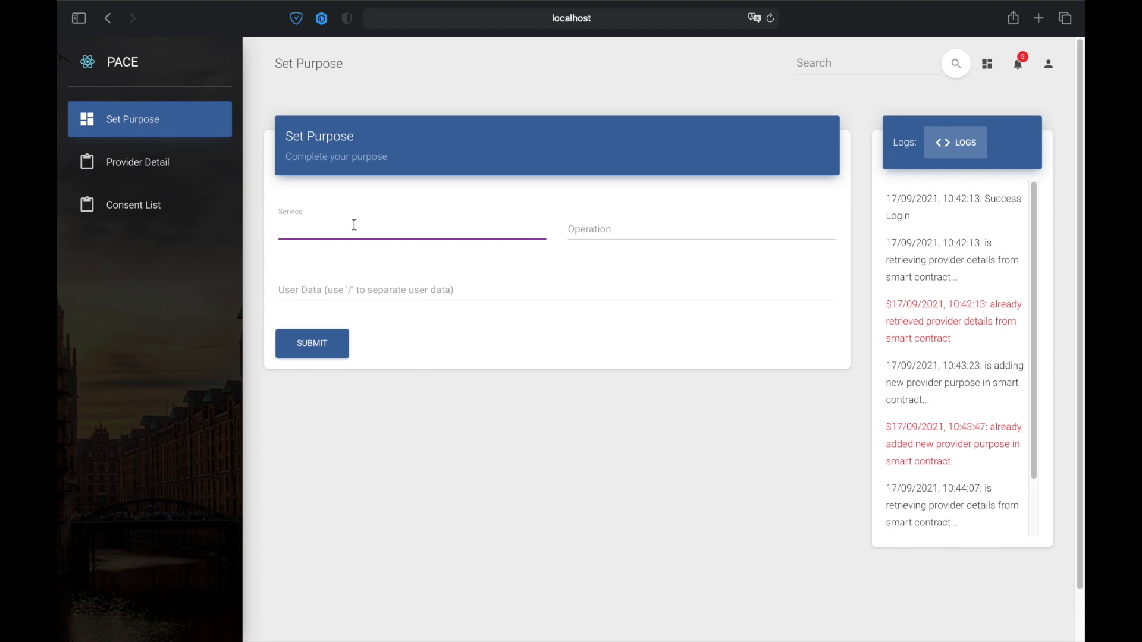
{"action": "type", "text": "shipping,payment"}
{"action": "key", "text": "Tab"}
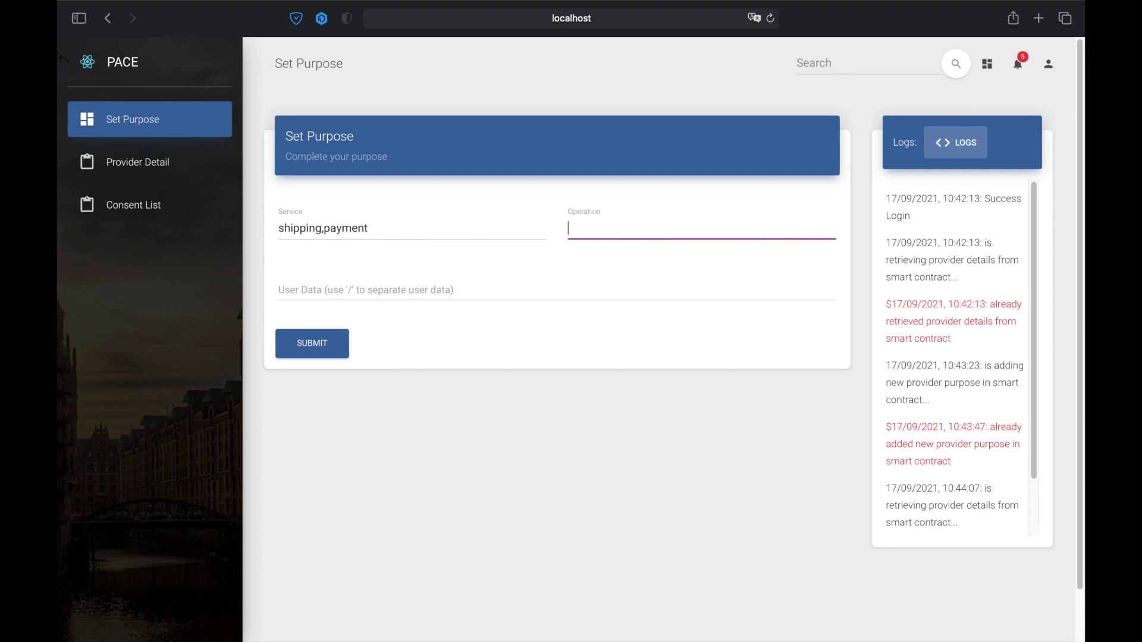
{"action": "type", "text": "access"}
{"action": "key", "text": "Tab"}
{"action": "type", "text": "personal_da"}
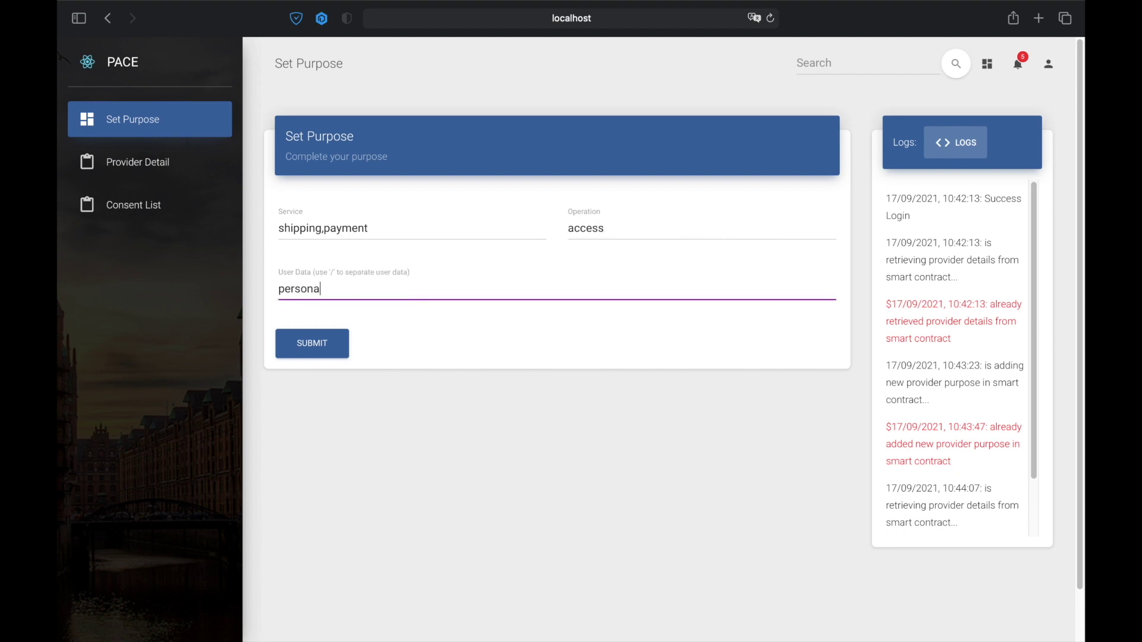
{"action": "type", "text": "ta"}
{"action": "left_click", "coordinate": [322, 341]}
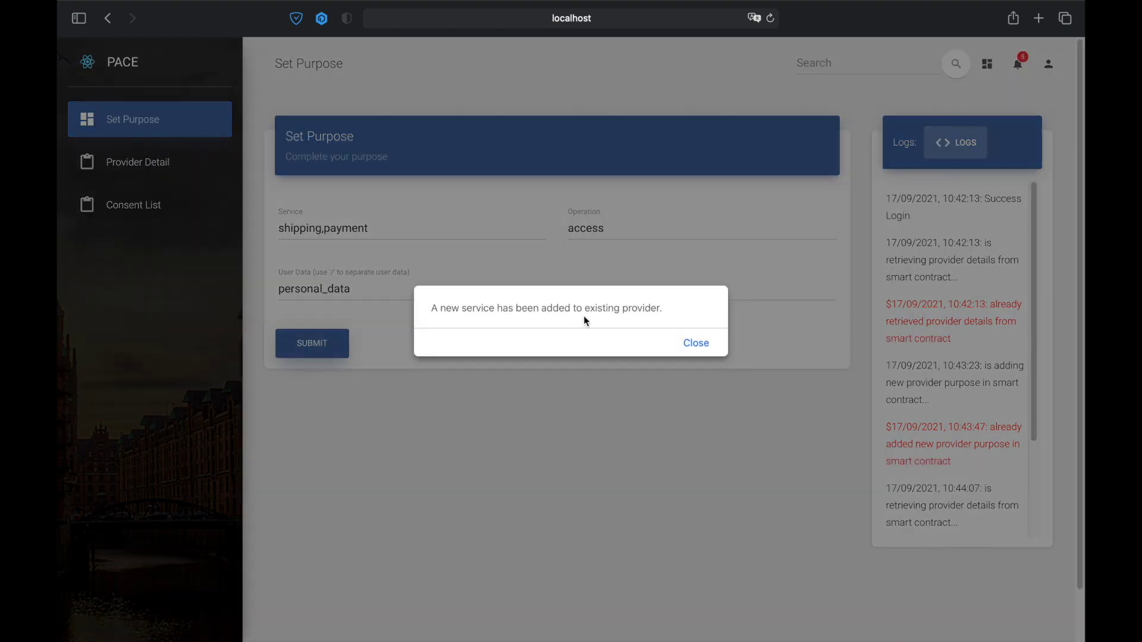
{"action": "left_click", "coordinate": [696, 344]}
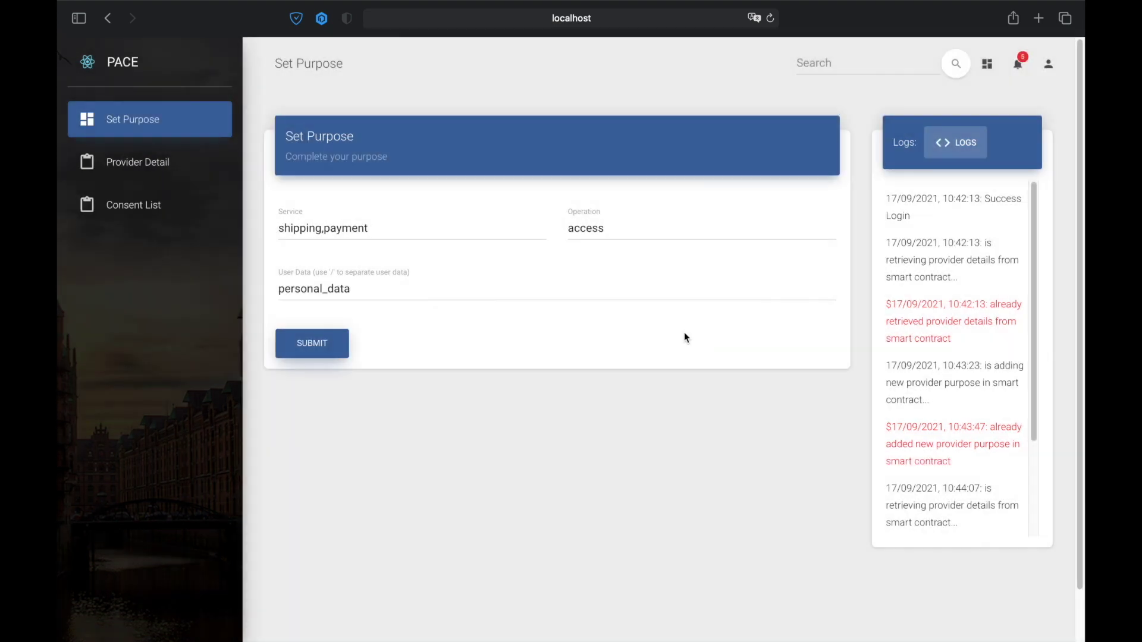
{"action": "left_click", "coordinate": [141, 169]}
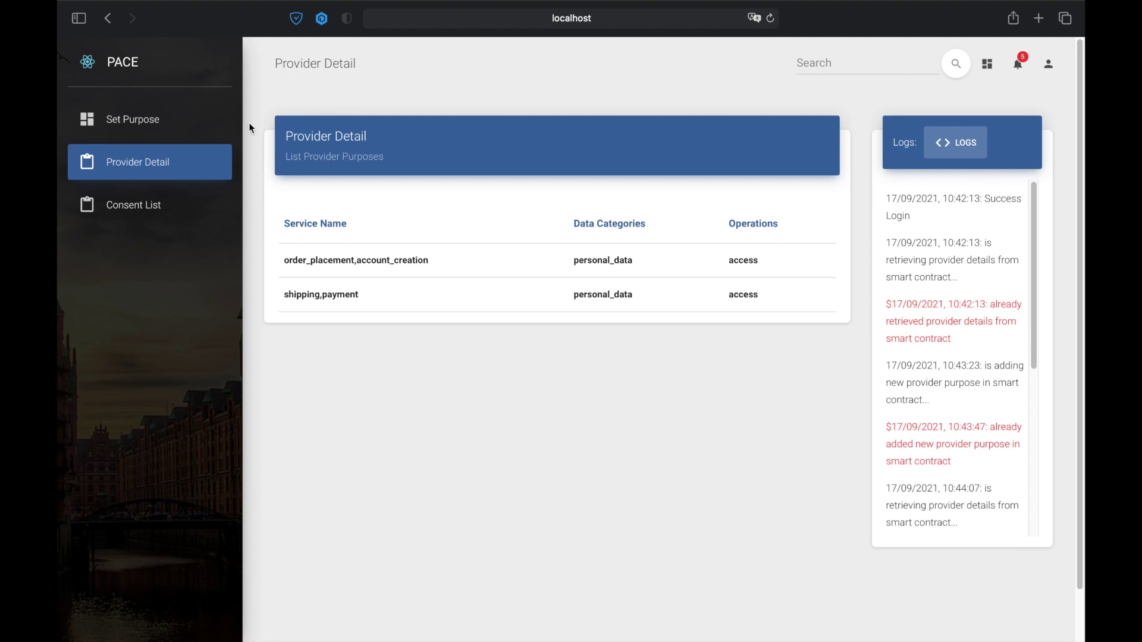
- Reopen the Set Purpose form and begin entering another service
{"action": "left_click", "coordinate": [159, 123]}
{"action": "left_click", "coordinate": [336, 227]}
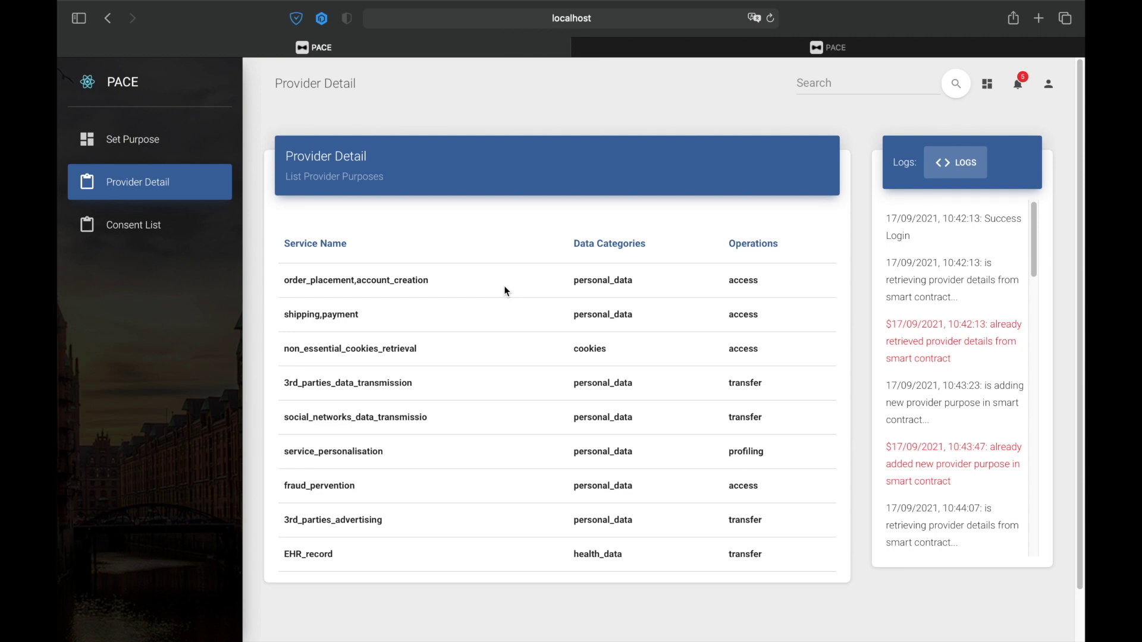
- In the second PACE tab, sign in with the customer account's e-mail and password
{"action": "left_click", "coordinate": [768, 46]}
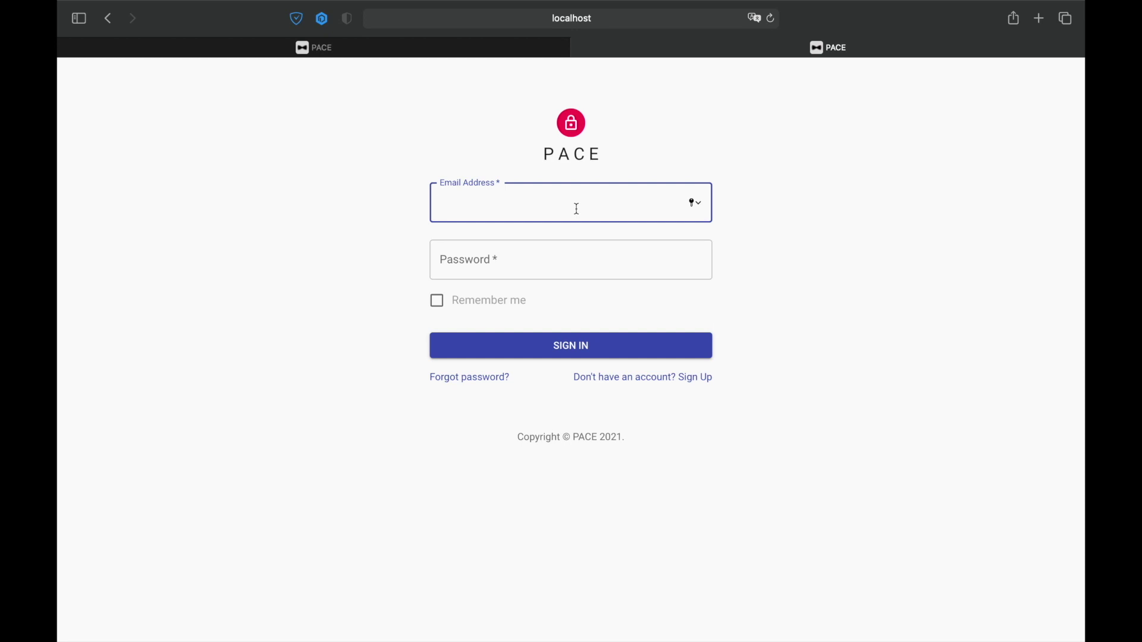
{"action": "type", "text": "customer@email.com"}
{"action": "key", "text": "Tab"}
{"action": "type", "text": "•••••••••••"}
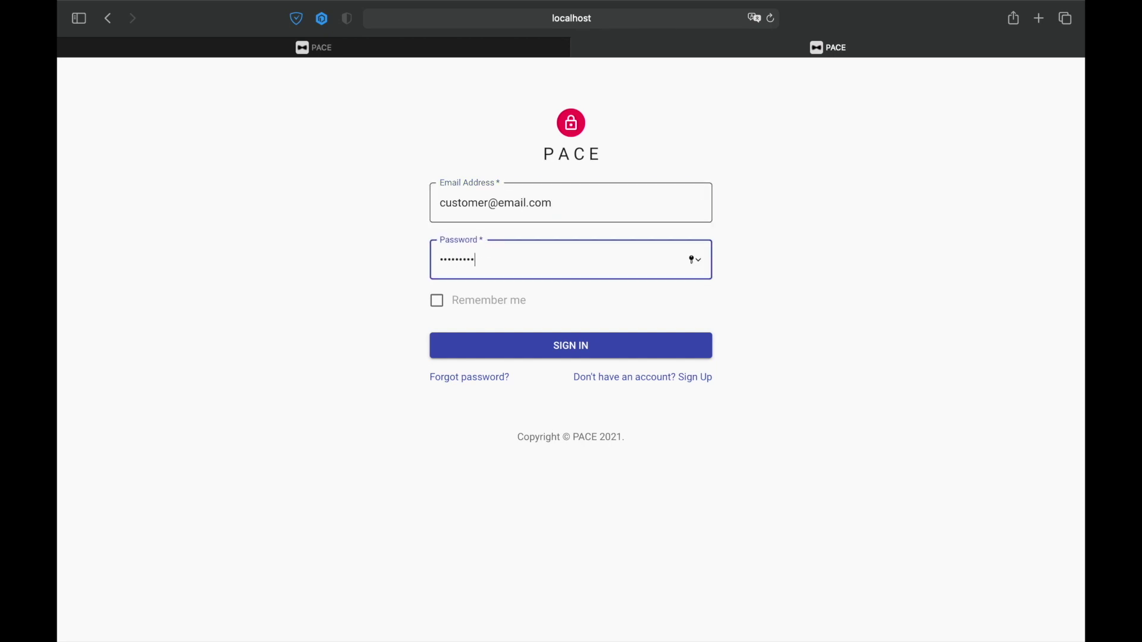
{"action": "left_click", "coordinate": [571, 347]}
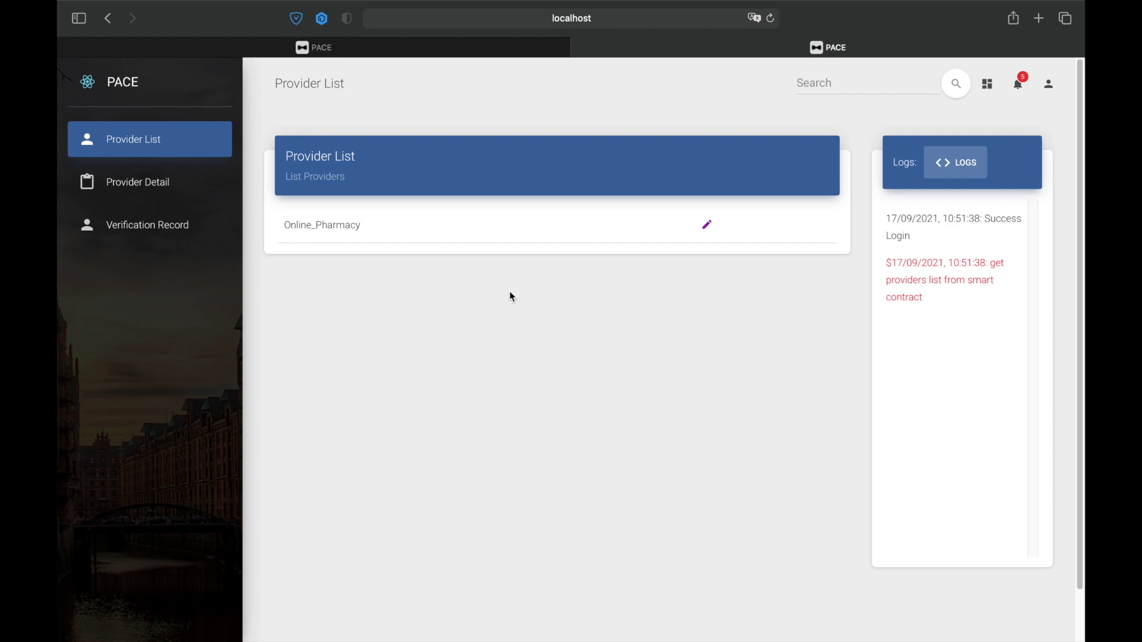
- Open the Online_Pharmacy provider's details from the Provider List
{"action": "left_click", "coordinate": [708, 234]}
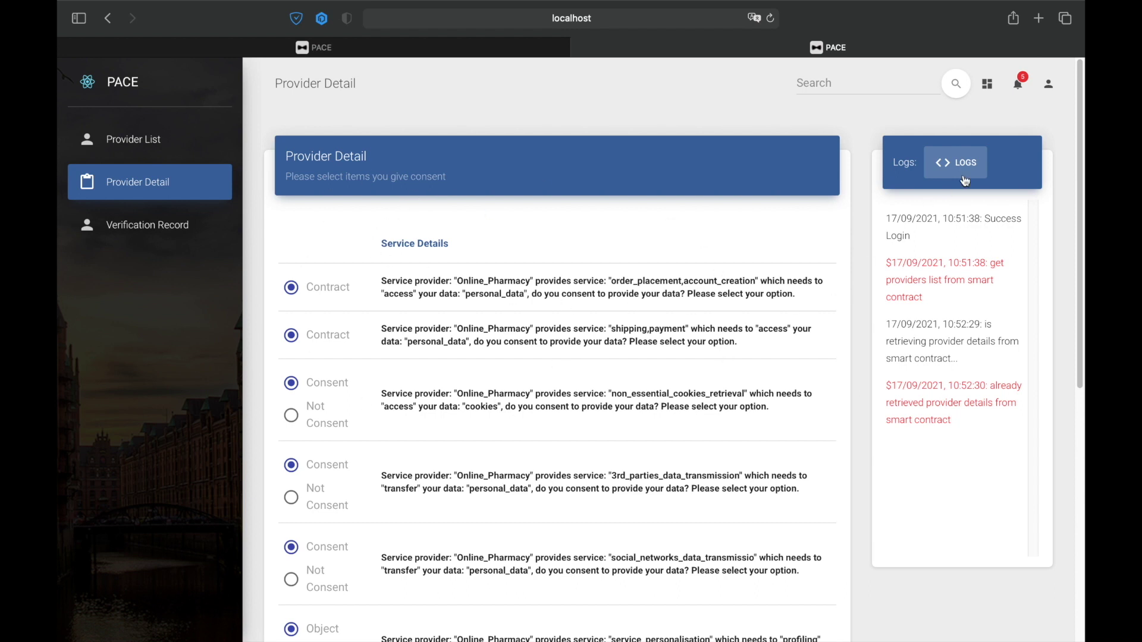
{"action": "left_click_drag", "start_coordinate": [1082, 205], "coordinate": [1083, 308]}
{"action": "left_click_drag", "start_coordinate": [382, 459], "coordinate": [519, 534]}
{"action": "left_click", "coordinate": [520, 492]}
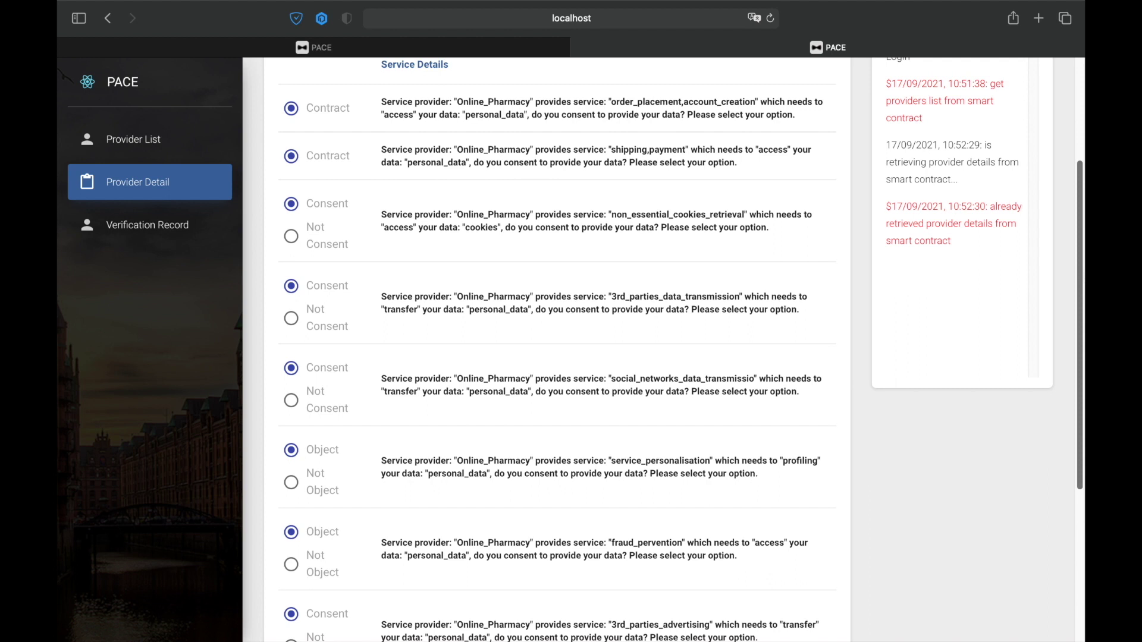
{"action": "mouse_move", "coordinate": [1082, 266]}
{"action": "left_mouse_down"}
{"action": "mouse_move", "coordinate": [1077, 355]}
{"action": "mouse_move", "coordinate": [1064, 222]}
{"action": "mouse_move", "coordinate": [1067, 261]}
{"action": "left_mouse_up"}
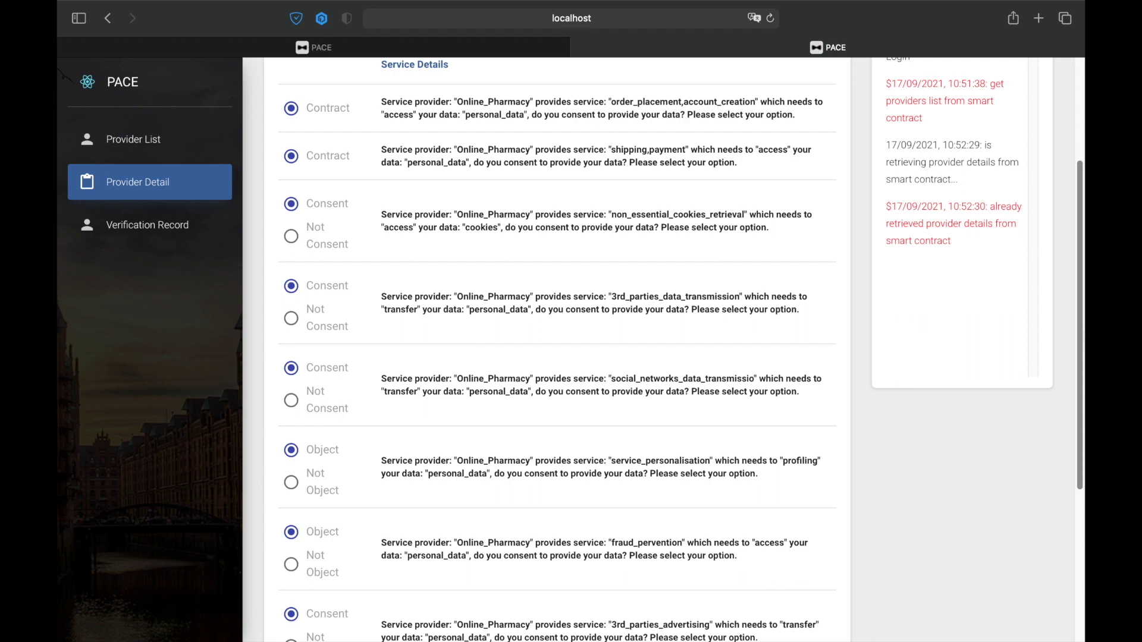
{"action": "scroll", "coordinate": [1083, 333], "scroll_direction": "down", "scroll_amount": 1}
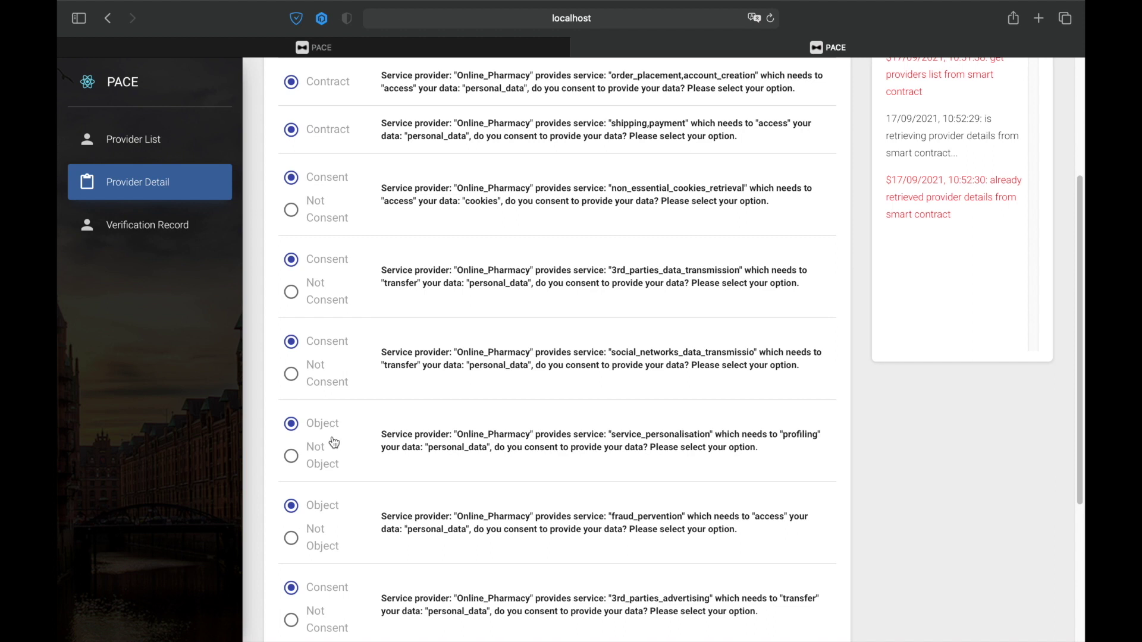
{"action": "left_click_drag", "start_coordinate": [1080, 321], "coordinate": [1084, 336]}
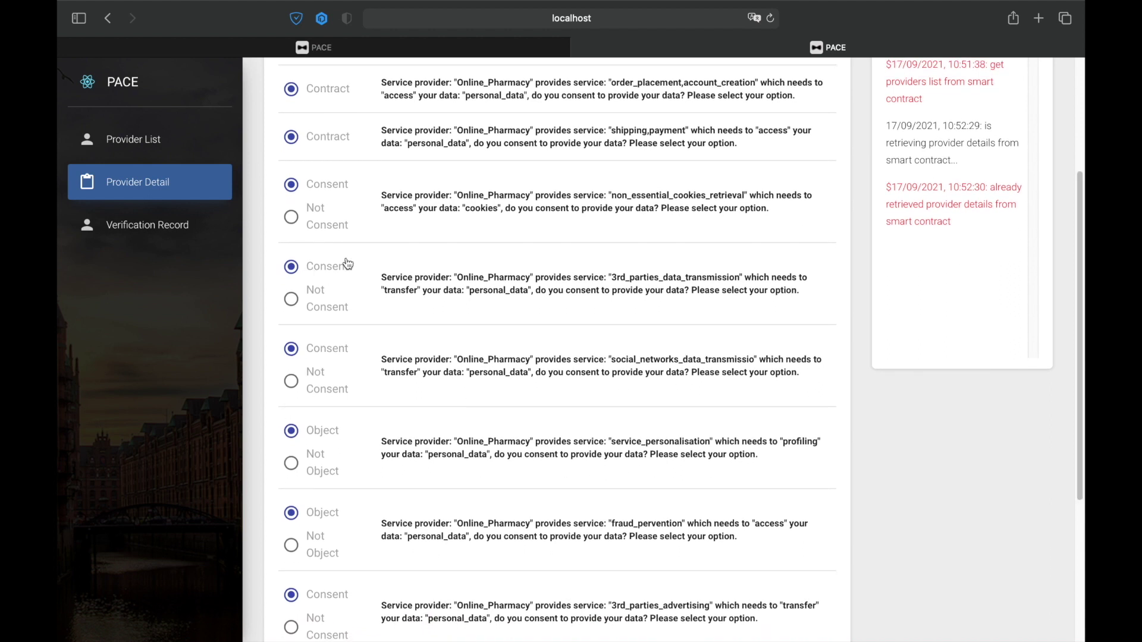
- Set Not Consent for non_essential_cookies_retrieval, 3rd_parties_advertising and social networks data transmission
{"action": "left_click", "coordinate": [293, 220]}
{"action": "left_click_drag", "start_coordinate": [1083, 275], "coordinate": [1083, 299]}
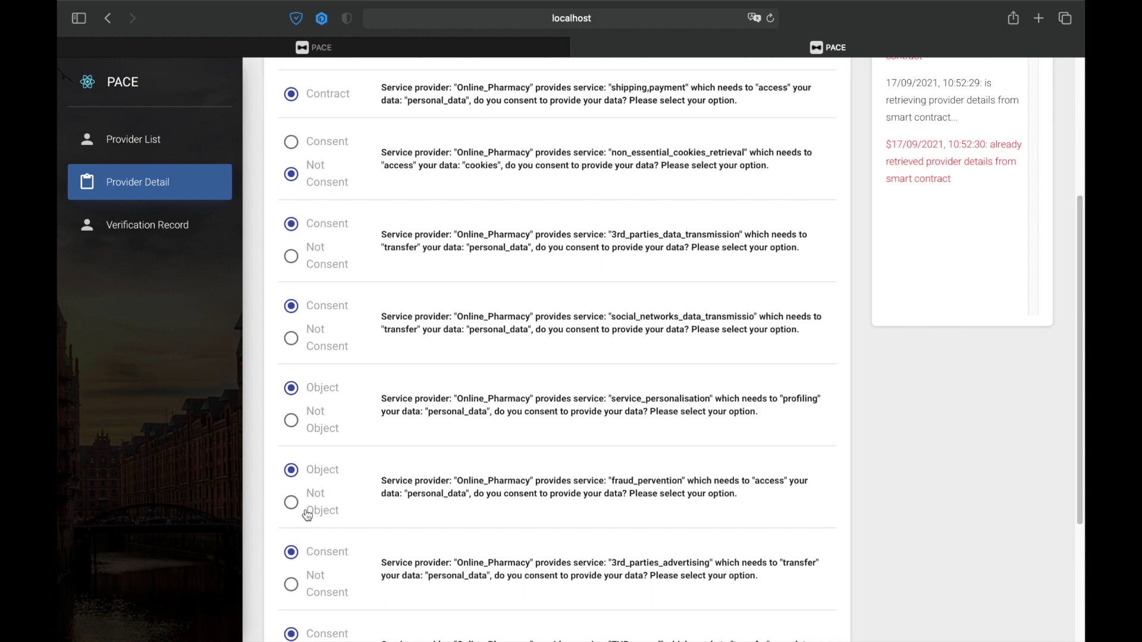
{"action": "left_click", "coordinate": [291, 584]}
{"action": "left_click", "coordinate": [291, 339]}
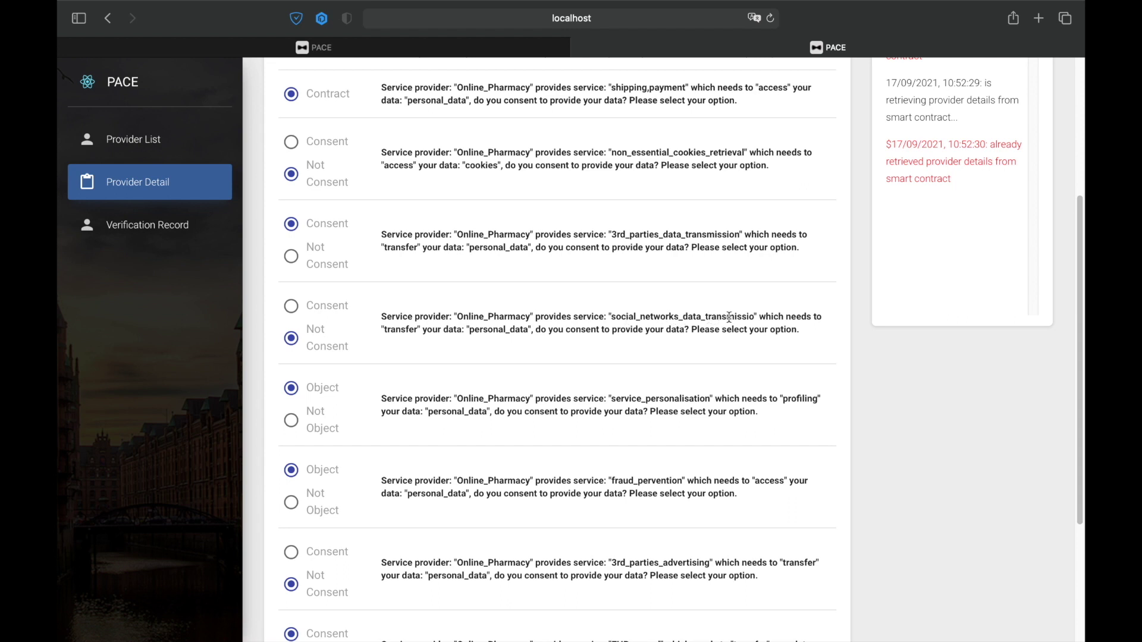
{"action": "left_click_drag", "start_coordinate": [1081, 352], "coordinate": [1076, 412]}
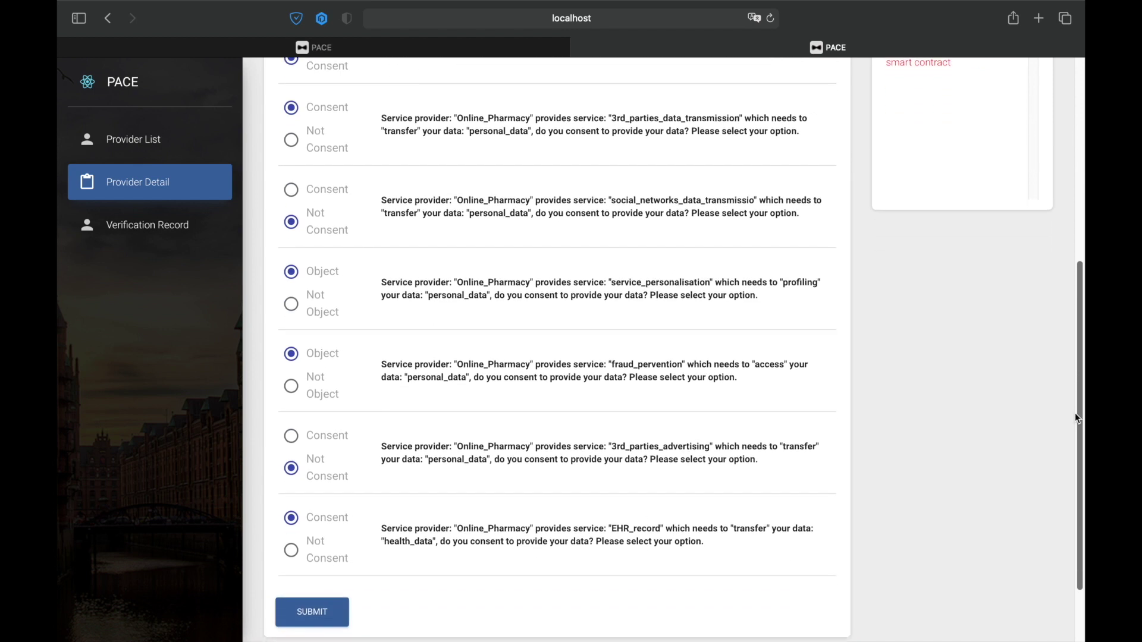
- Submit the Online_Pharmacy consent choices and confirm the votes are stored in the logs
{"action": "left_click", "coordinate": [324, 613]}
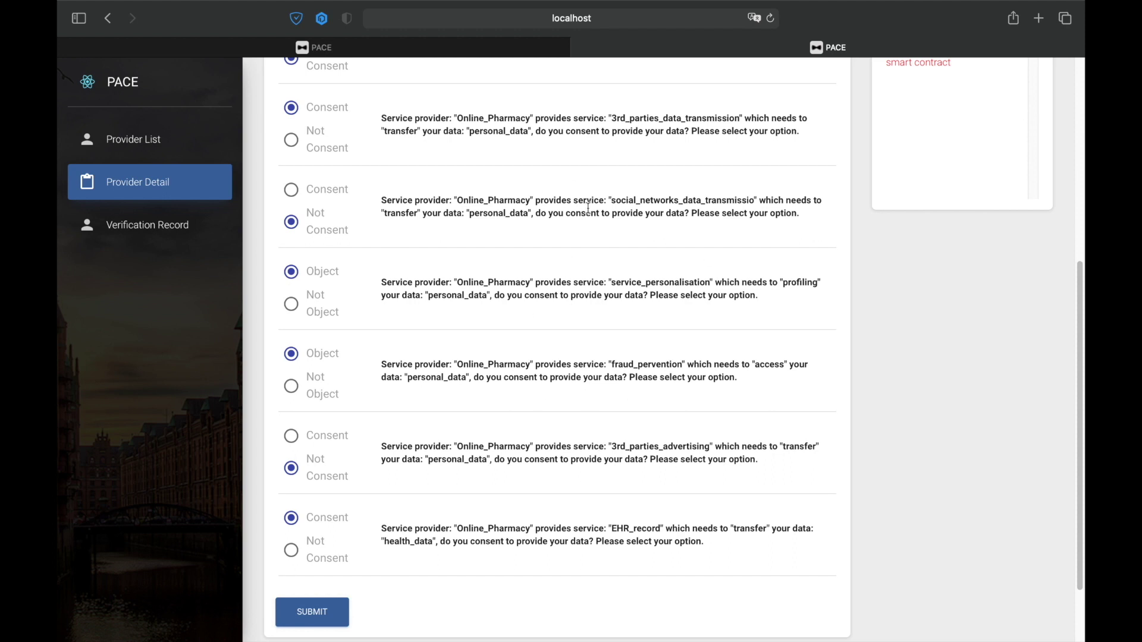
{"action": "left_click", "coordinate": [317, 619]}
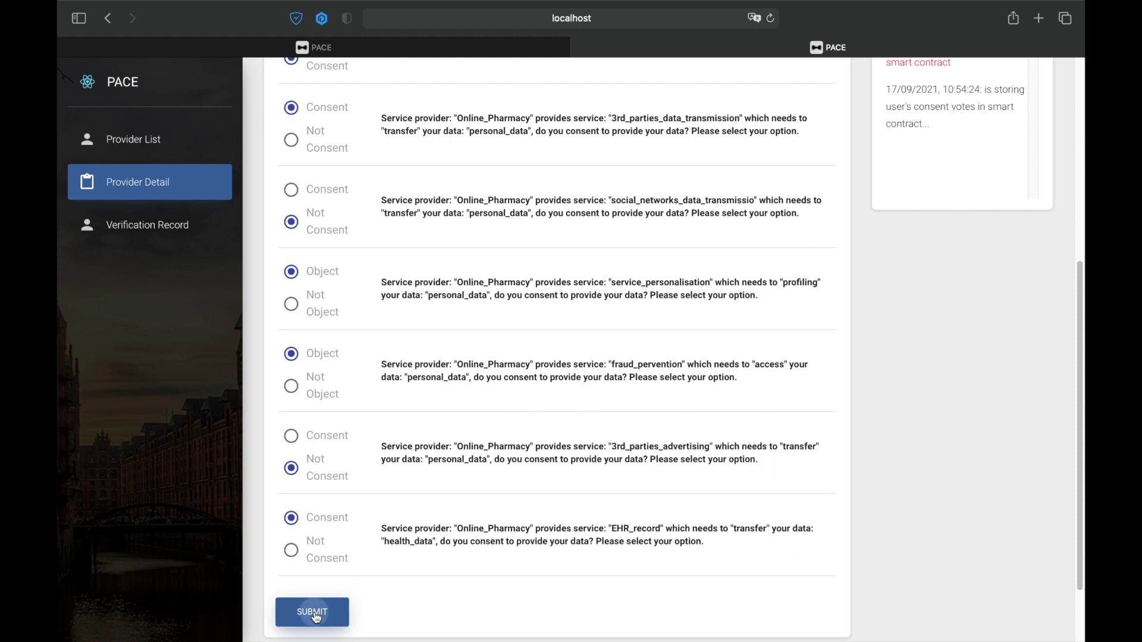
{"action": "scroll", "coordinate": [1079, 364], "scroll_direction": "up", "scroll_amount": 3}
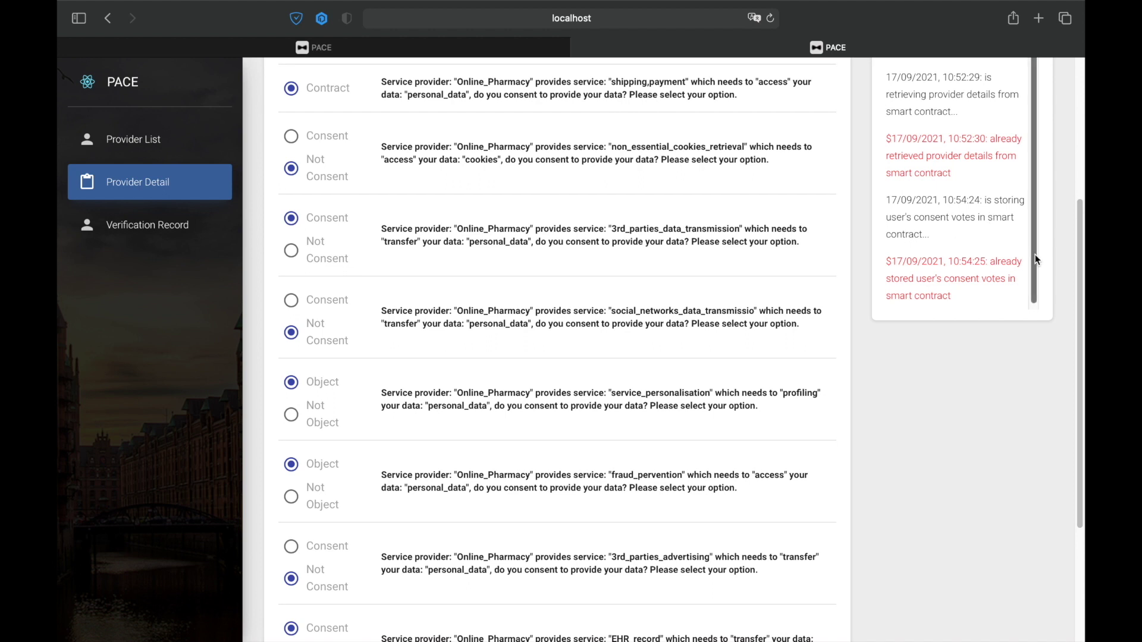
- Set social_networks_data_transmission back to Consent and resubmit the consent form
{"action": "scroll", "coordinate": [1021, 250], "scroll_direction": "down", "scroll_amount": 1}
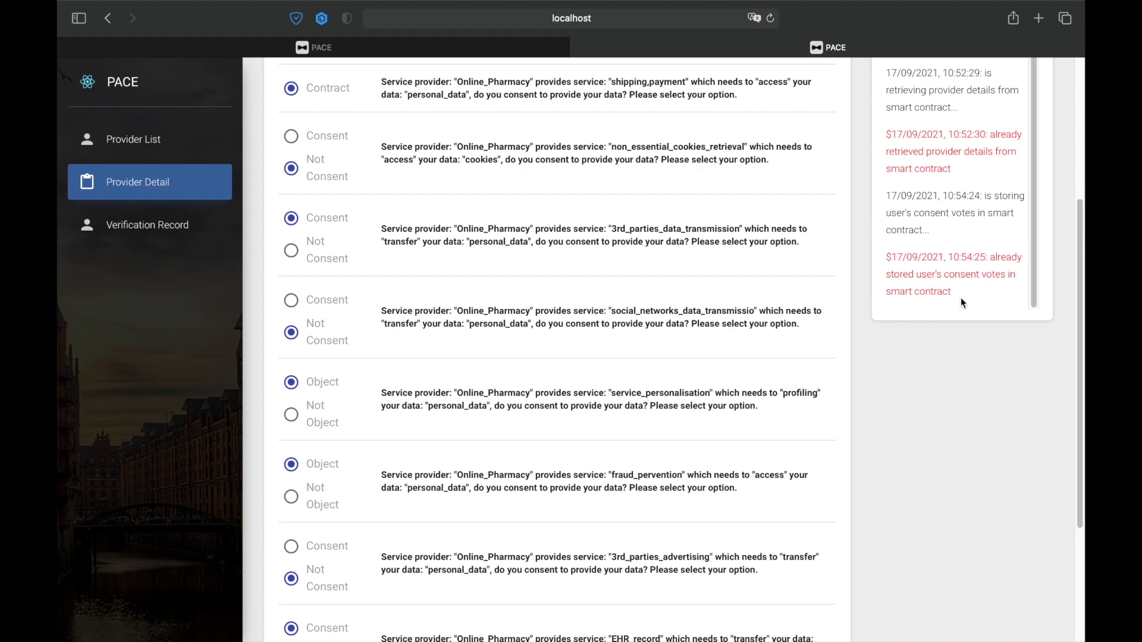
{"action": "mouse_move", "coordinate": [1082, 385]}
{"action": "left_mouse_down"}
{"action": "mouse_move", "coordinate": [1069, 310]}
{"action": "mouse_move", "coordinate": [1080, 279]}
{"action": "mouse_move", "coordinate": [1077, 376]}
{"action": "left_mouse_up"}
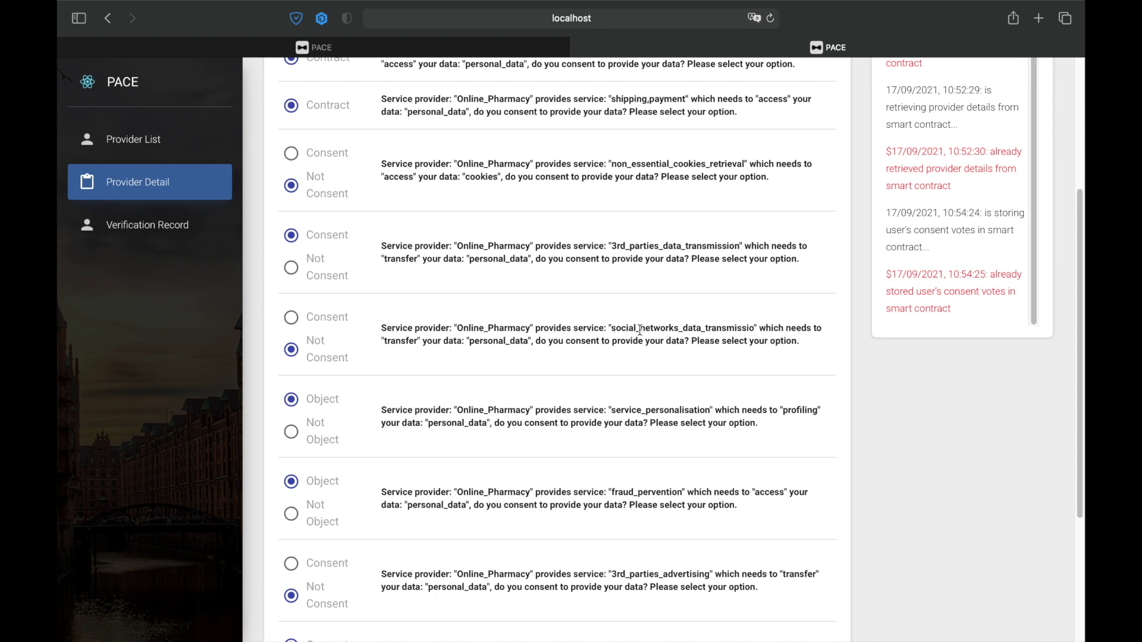
{"action": "left_click", "coordinate": [325, 322]}
{"action": "left_click_drag", "start_coordinate": [1079, 369], "coordinate": [1073, 431]}
{"action": "scroll", "coordinate": [1073, 431], "scroll_direction": "down", "scroll_amount": 2}
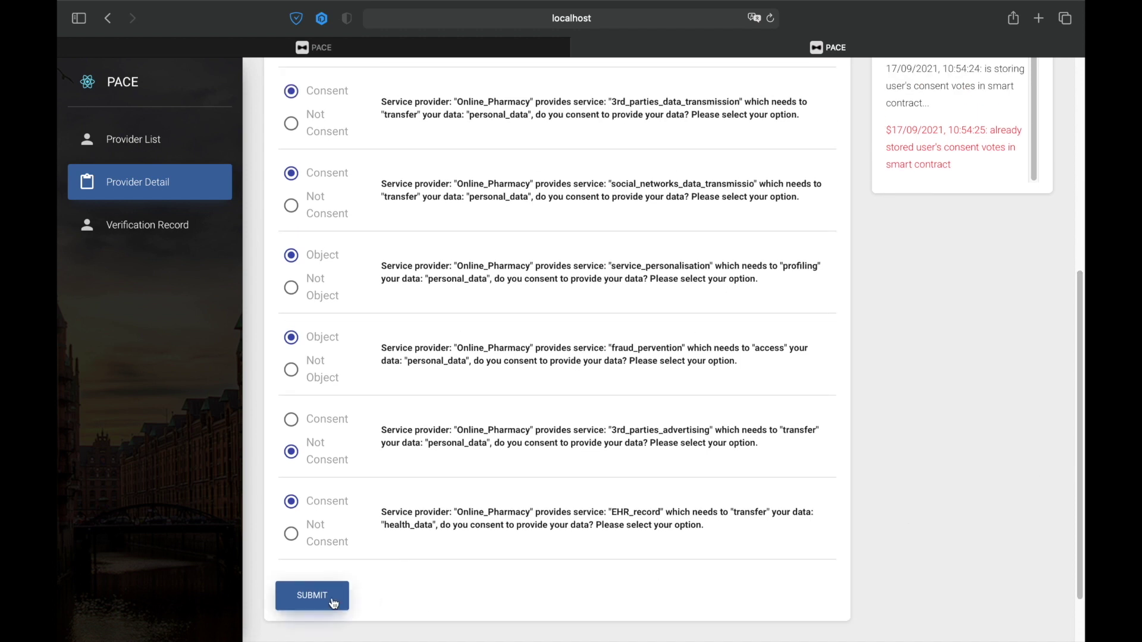
{"action": "left_click", "coordinate": [334, 603]}
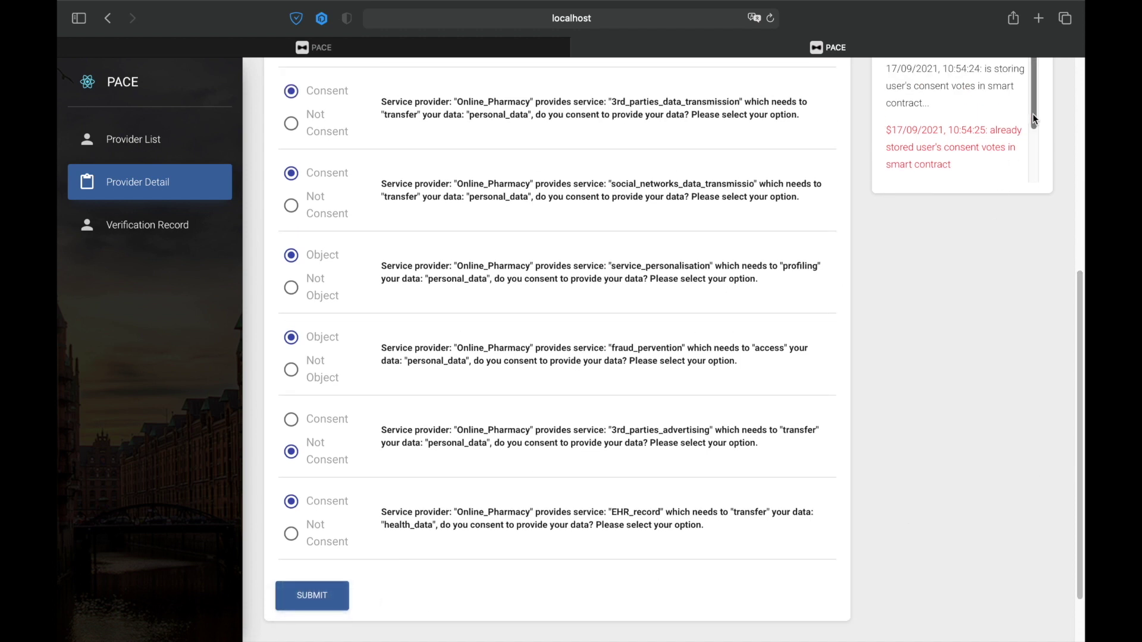
{"action": "mouse_move", "coordinate": [1034, 153]}
{"action": "left_mouse_down"}
{"action": "mouse_move", "coordinate": [1035, 135]}
{"action": "mouse_move", "coordinate": [1035, 153]}
{"action": "left_mouse_up"}
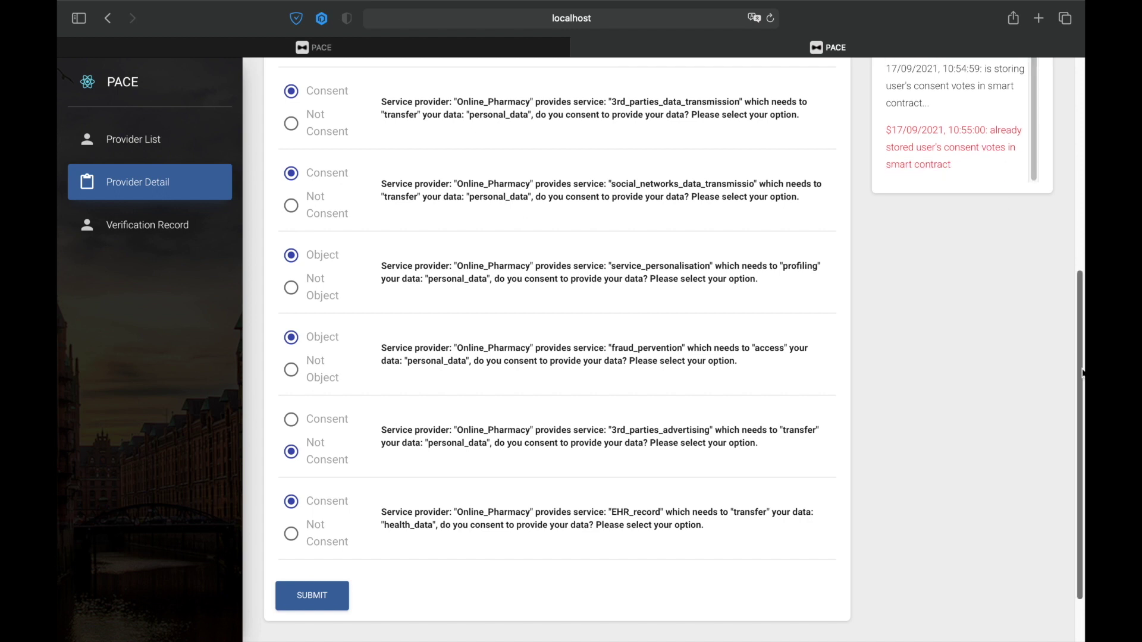
{"action": "scroll", "coordinate": [1082, 373], "scroll_direction": "up", "scroll_amount": 5}
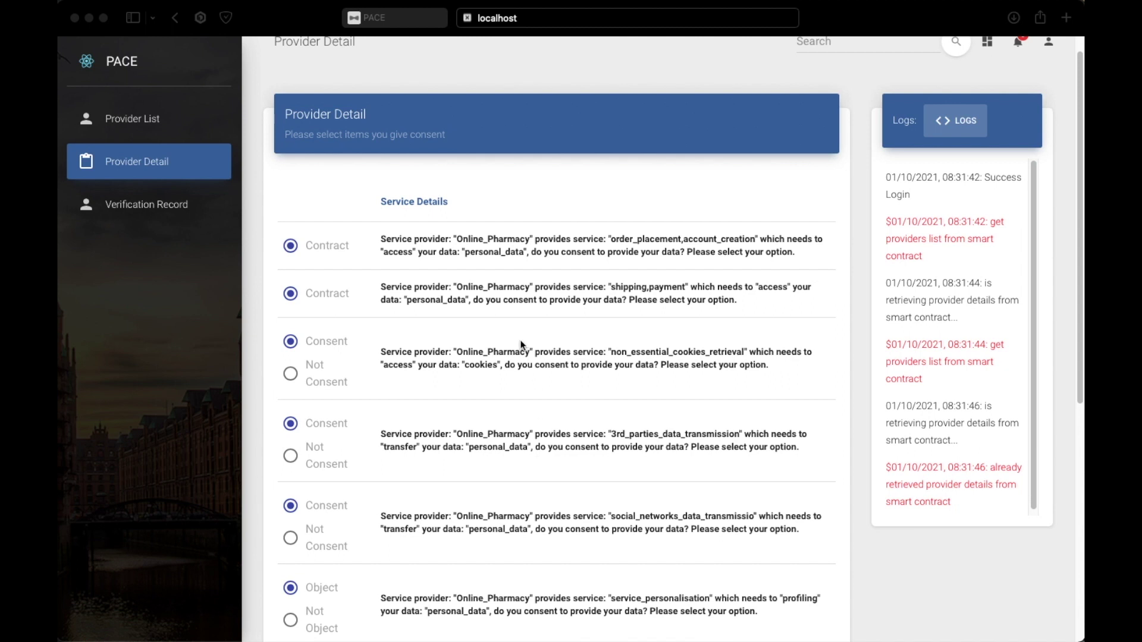
- Switch to the other Safari tab's Consent List page with its blank Set Operation form
{"action": "scroll", "coordinate": [521, 340], "scroll_direction": "down", "scroll_amount": 1}
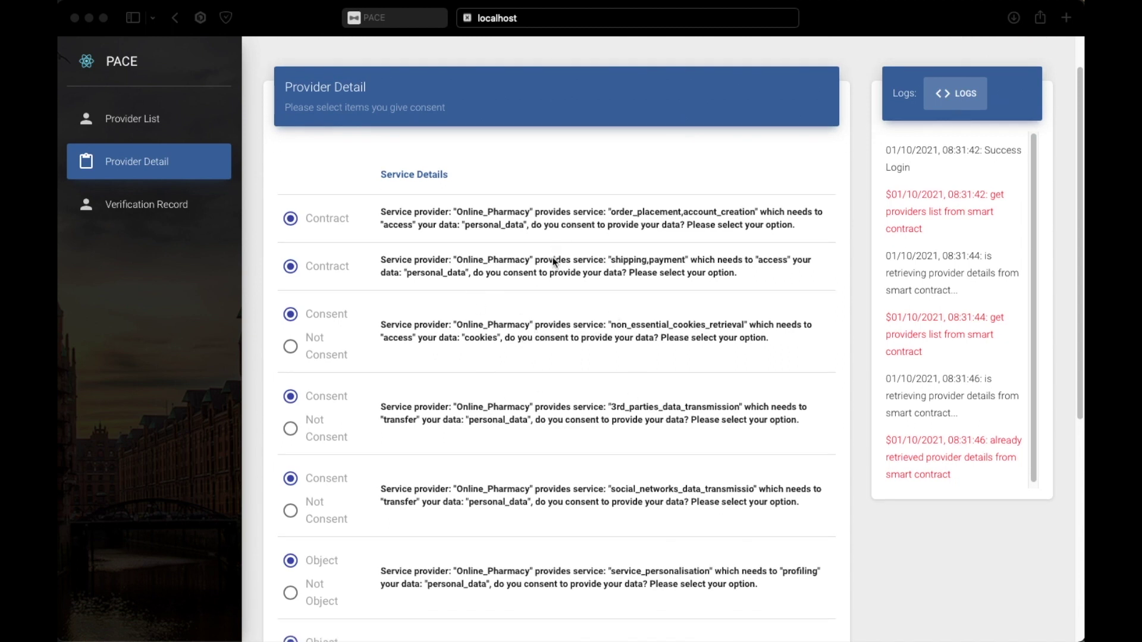
{"action": "left_click", "coordinate": [408, 23]}
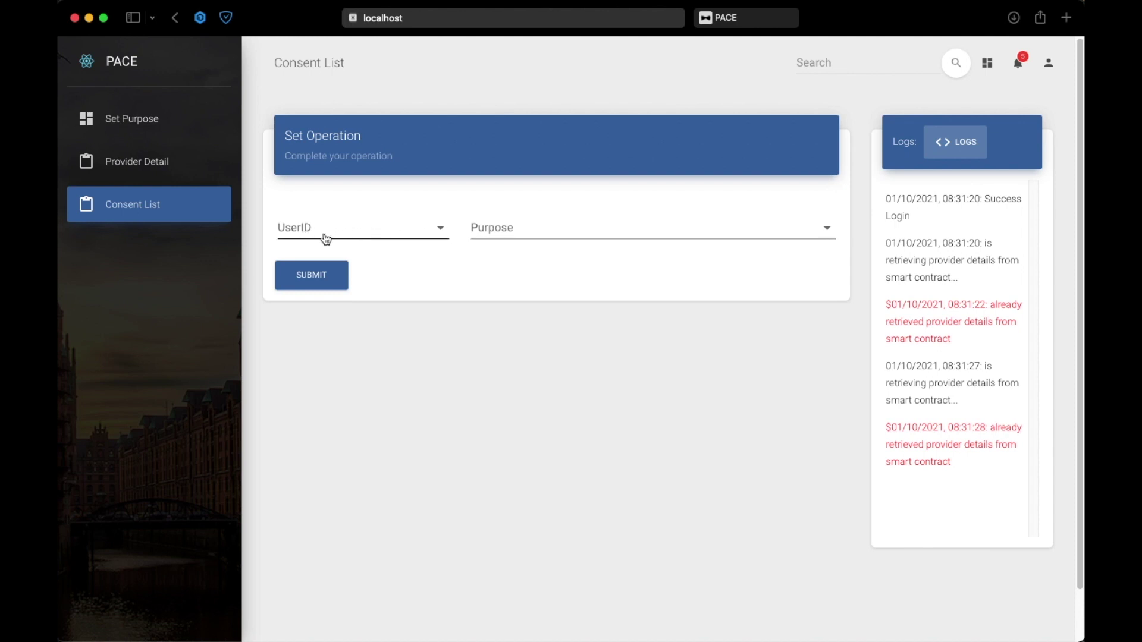
- Run the consent check for User 1 on non_essential_cookies_retrieval, which reports no consent, and close the result
{"action": "left_click", "coordinate": [441, 231]}
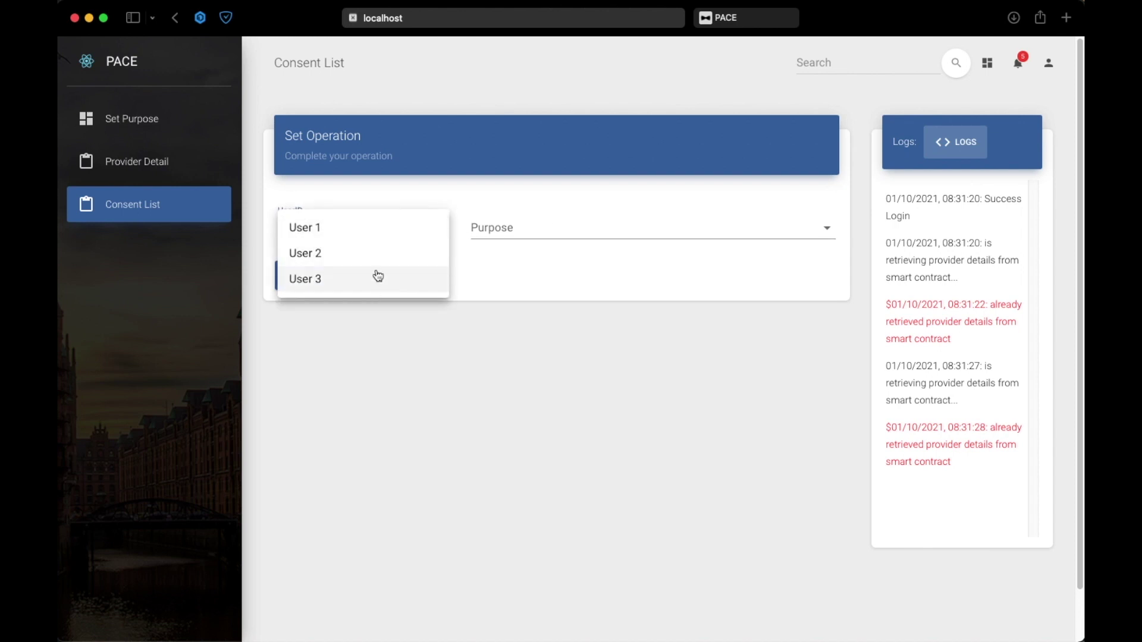
{"action": "left_click", "coordinate": [373, 233]}
{"action": "left_click", "coordinate": [742, 24]}
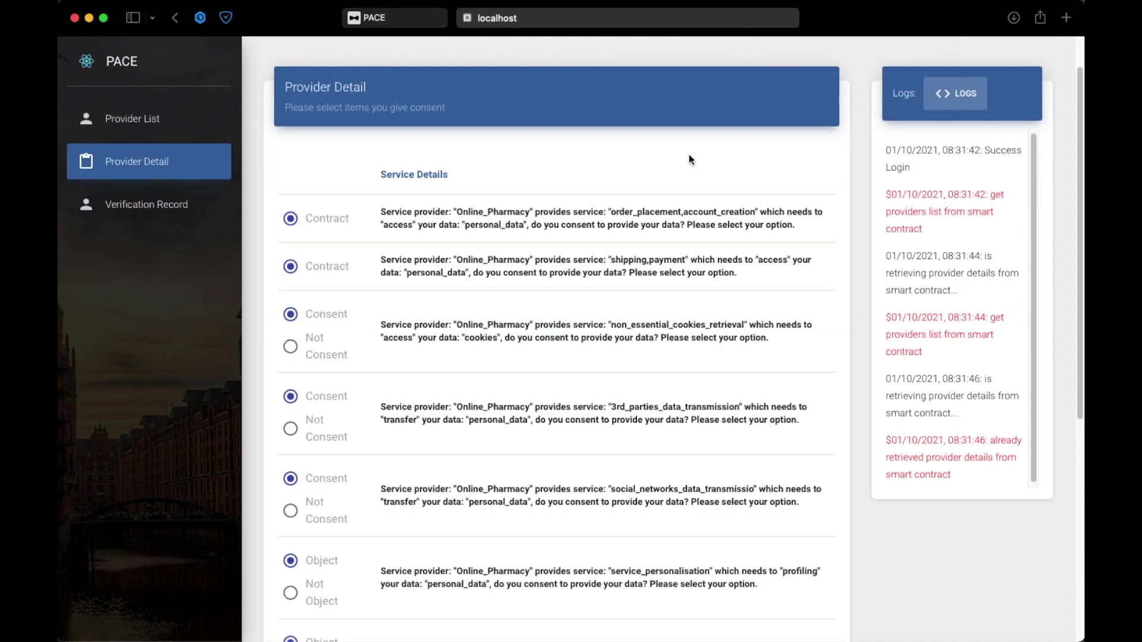
{"action": "left_click", "coordinate": [390, 20]}
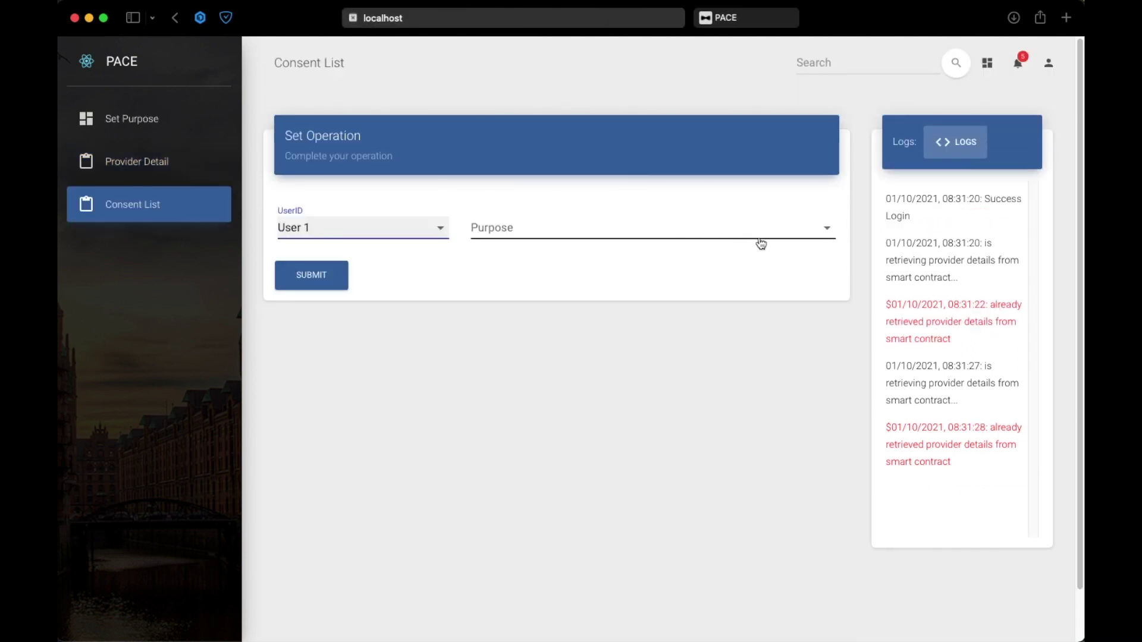
{"action": "left_click", "coordinate": [827, 232]}
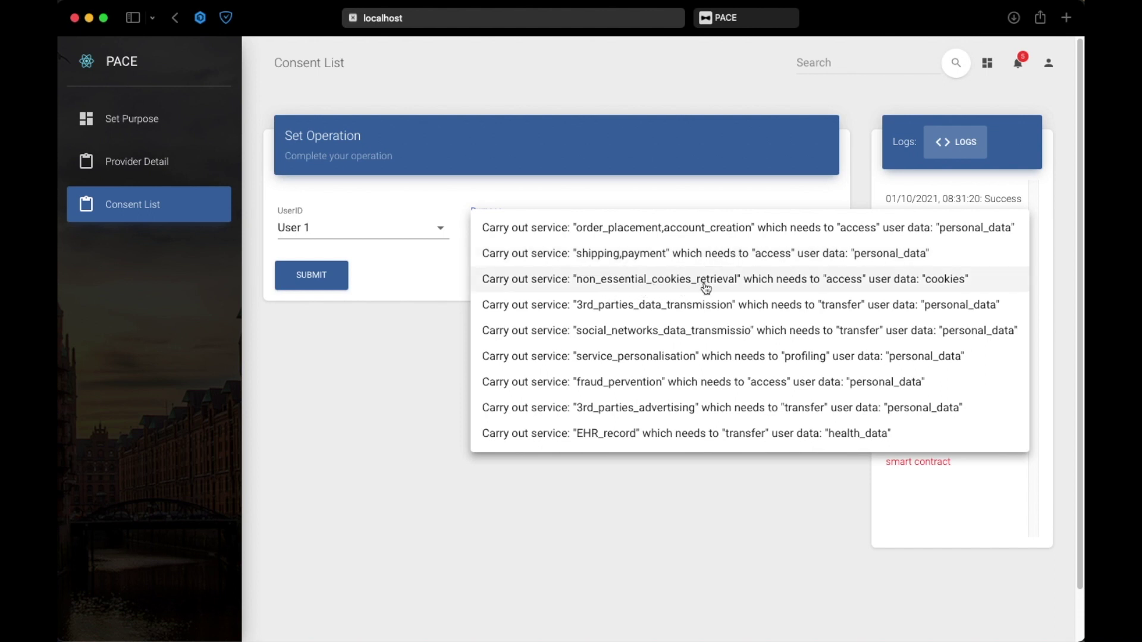
{"action": "left_click", "coordinate": [735, 279]}
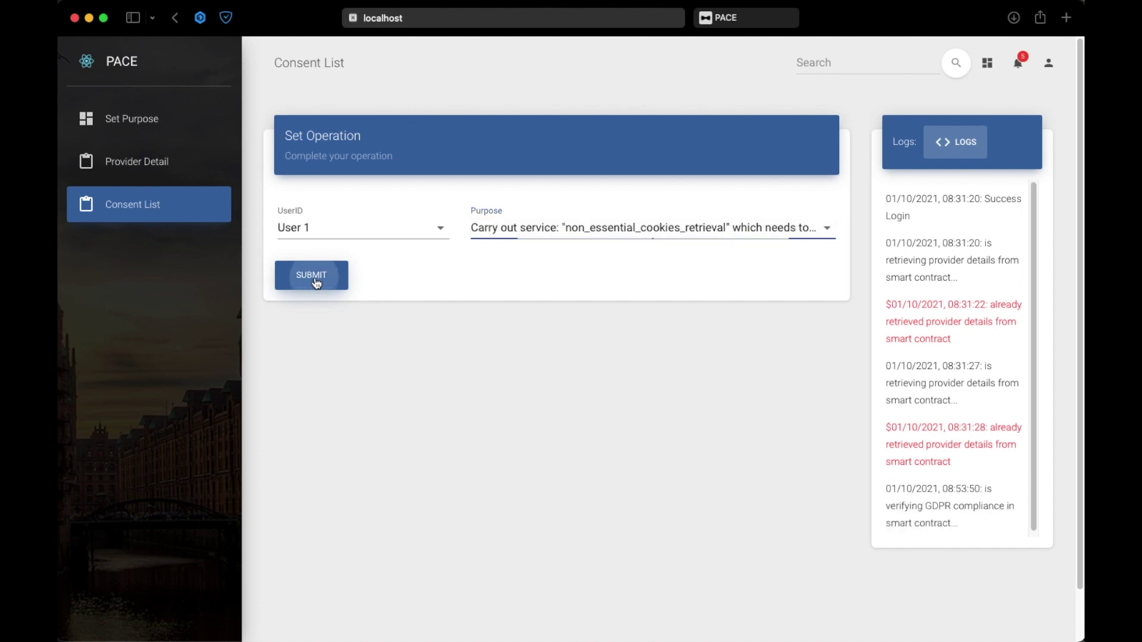
{"action": "left_click", "coordinate": [314, 280]}
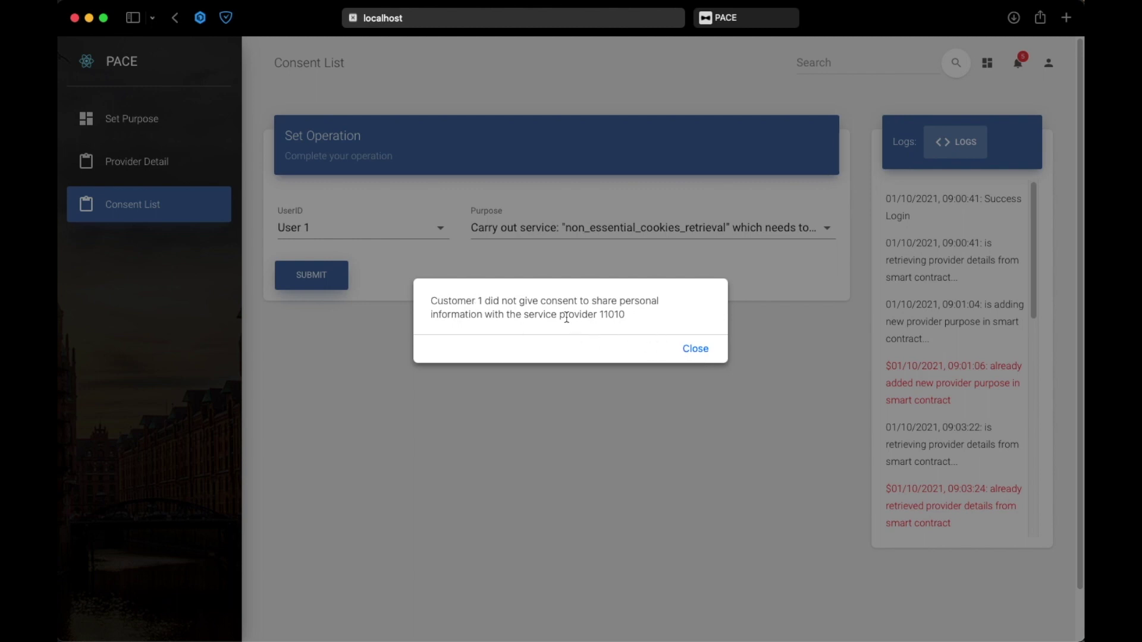
{"action": "left_click", "coordinate": [696, 350]}
- Decline 3rd_parties_data_transmission on the Provider Detail form, resubmit, and return to the Consent List page
{"action": "left_click", "coordinate": [735, 19]}
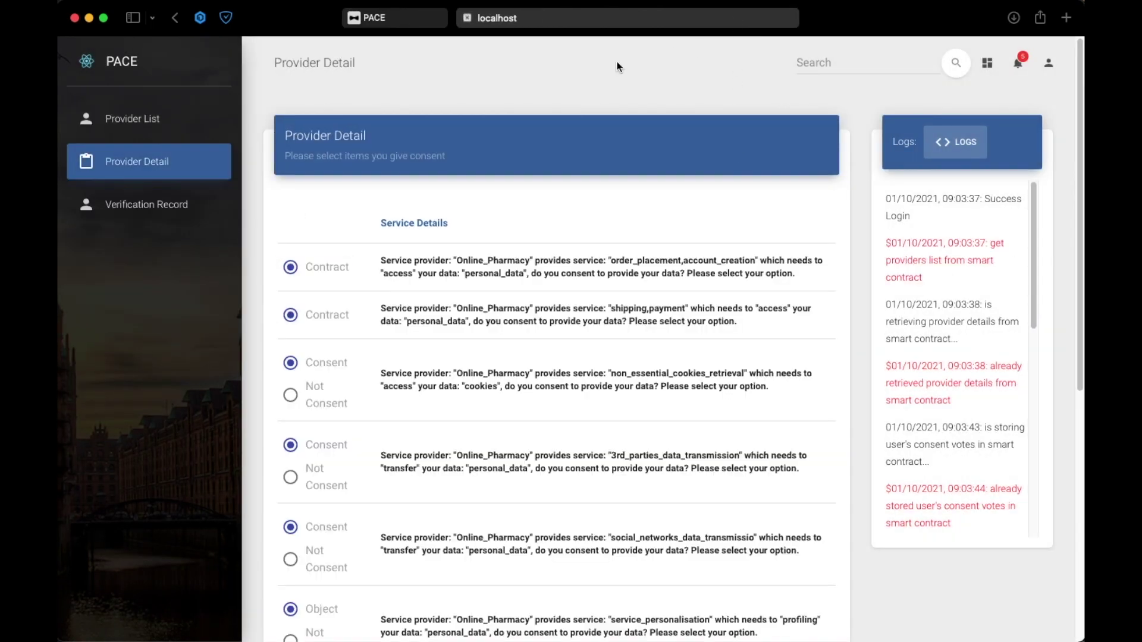
{"action": "scroll", "coordinate": [452, 295], "scroll_direction": "down", "scroll_amount": 1}
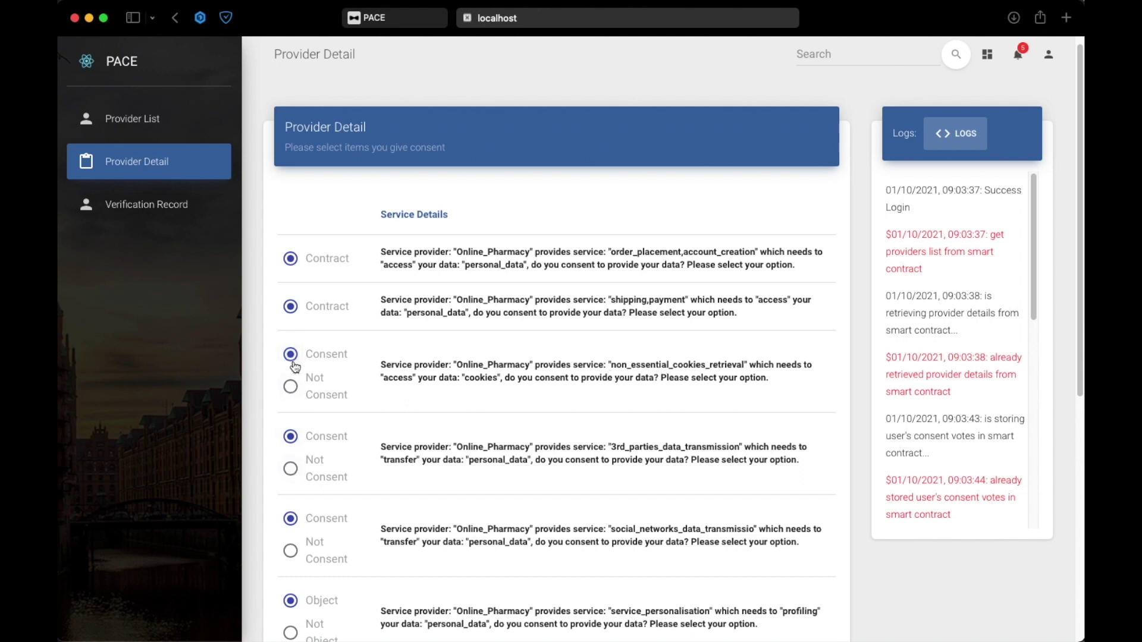
{"action": "scroll", "coordinate": [401, 416], "scroll_direction": "down", "scroll_amount": 3}
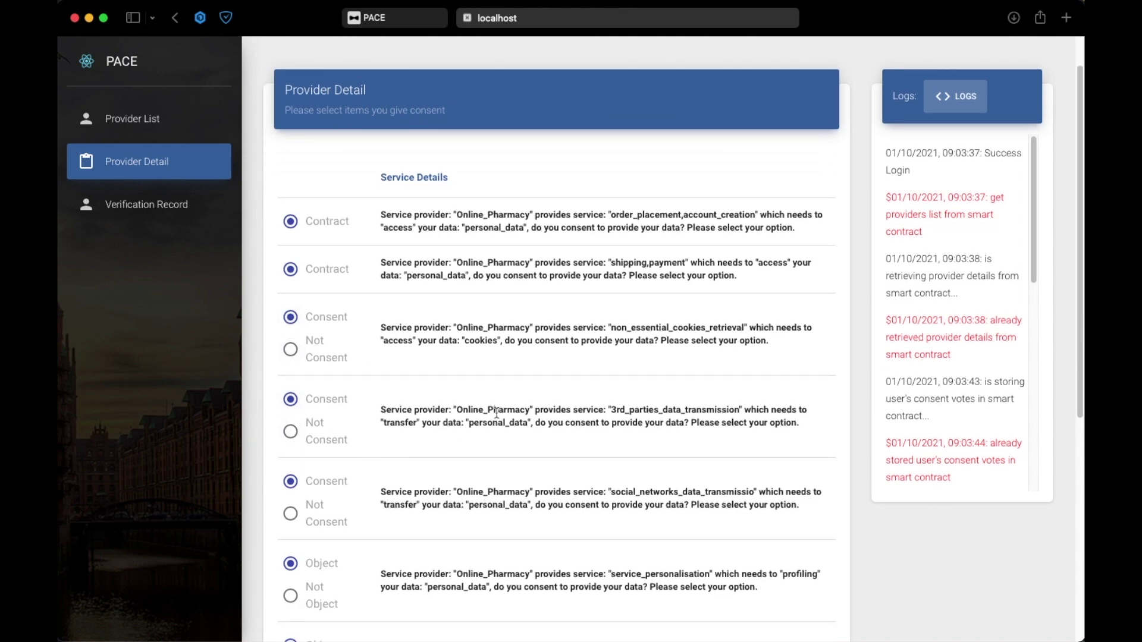
{"action": "left_click", "coordinate": [290, 431]}
{"action": "scroll", "coordinate": [426, 438], "scroll_direction": "down", "scroll_amount": 10}
{"action": "scroll", "coordinate": [426, 443], "scroll_direction": "down", "scroll_amount": 2}
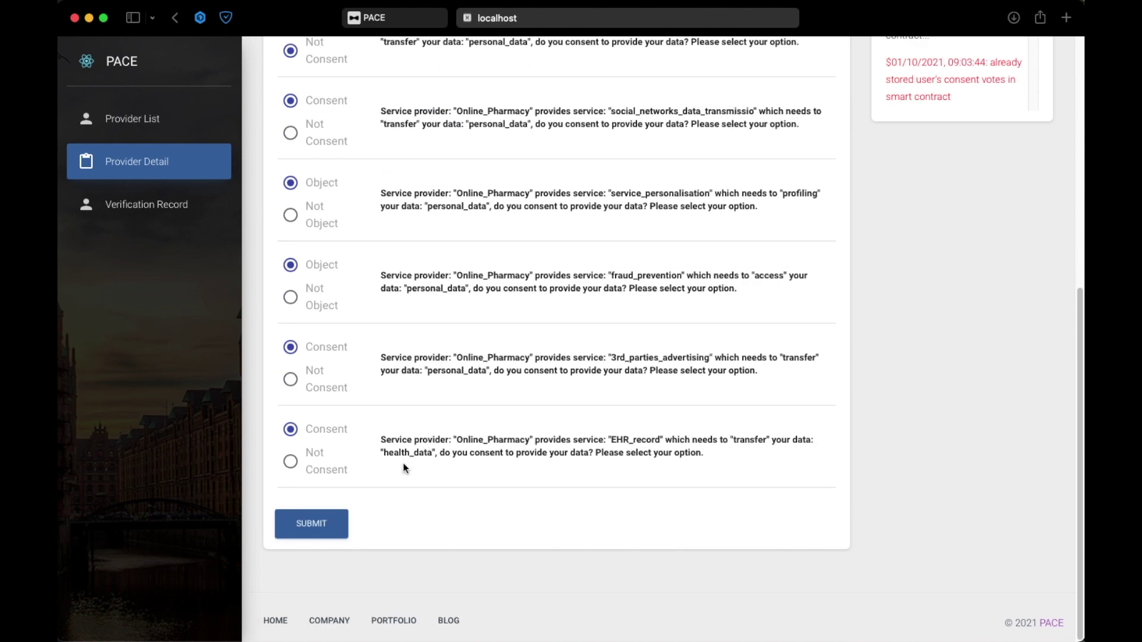
{"action": "left_click", "coordinate": [334, 524]}
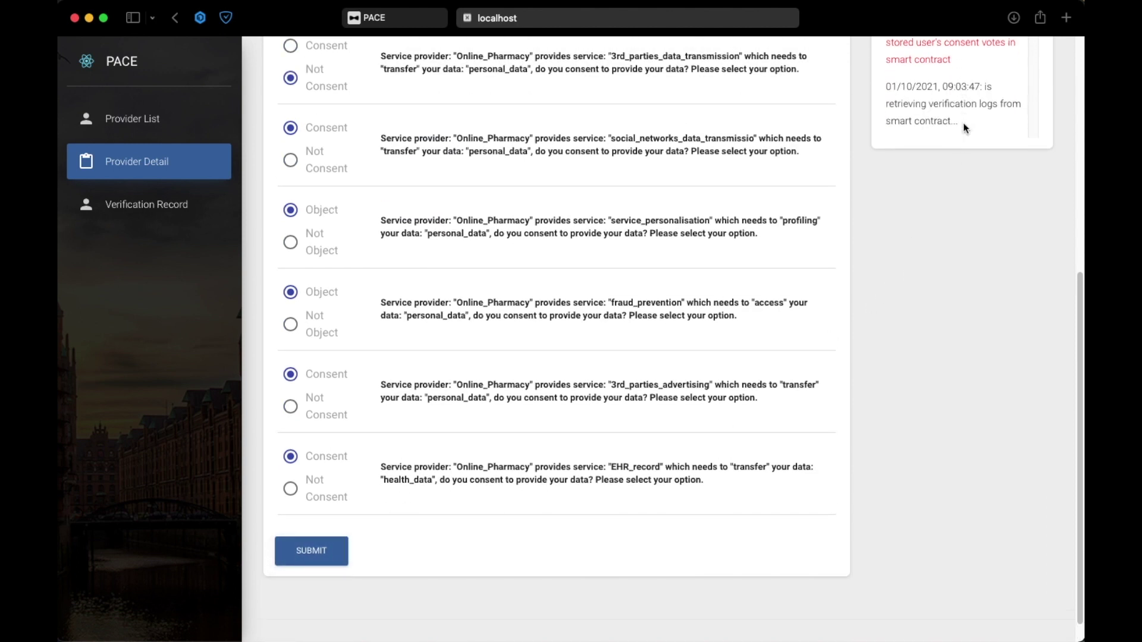
{"action": "scroll", "coordinate": [982, 188], "scroll_direction": "up", "scroll_amount": 3}
{"action": "left_click_drag", "start_coordinate": [1030, 80], "coordinate": [1035, 300]}
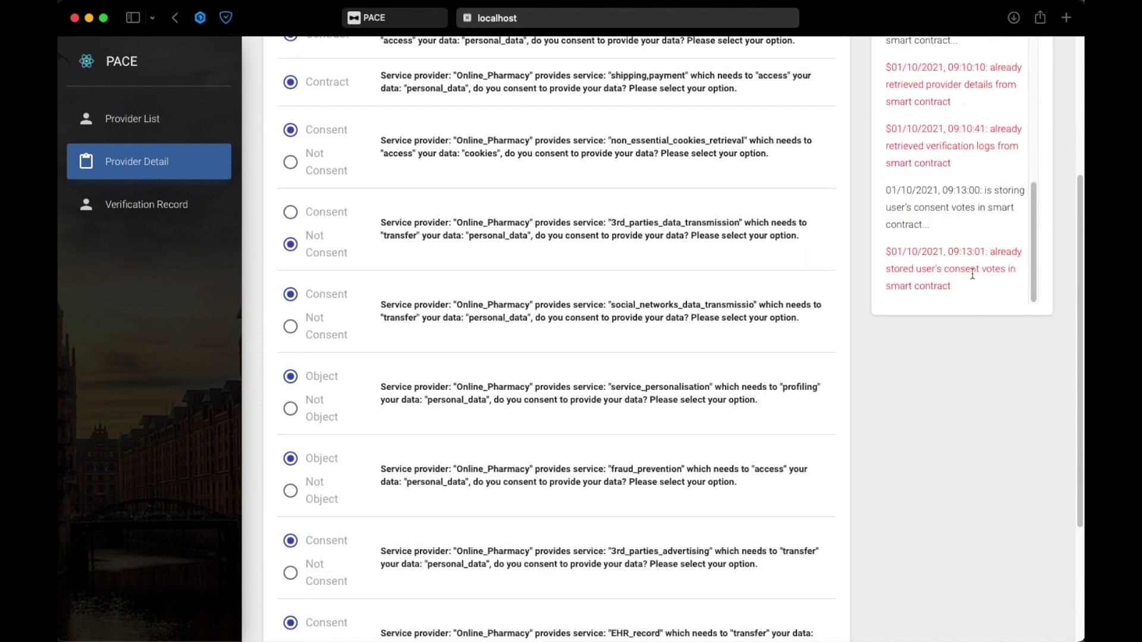
{"action": "left_click", "coordinate": [402, 21]}
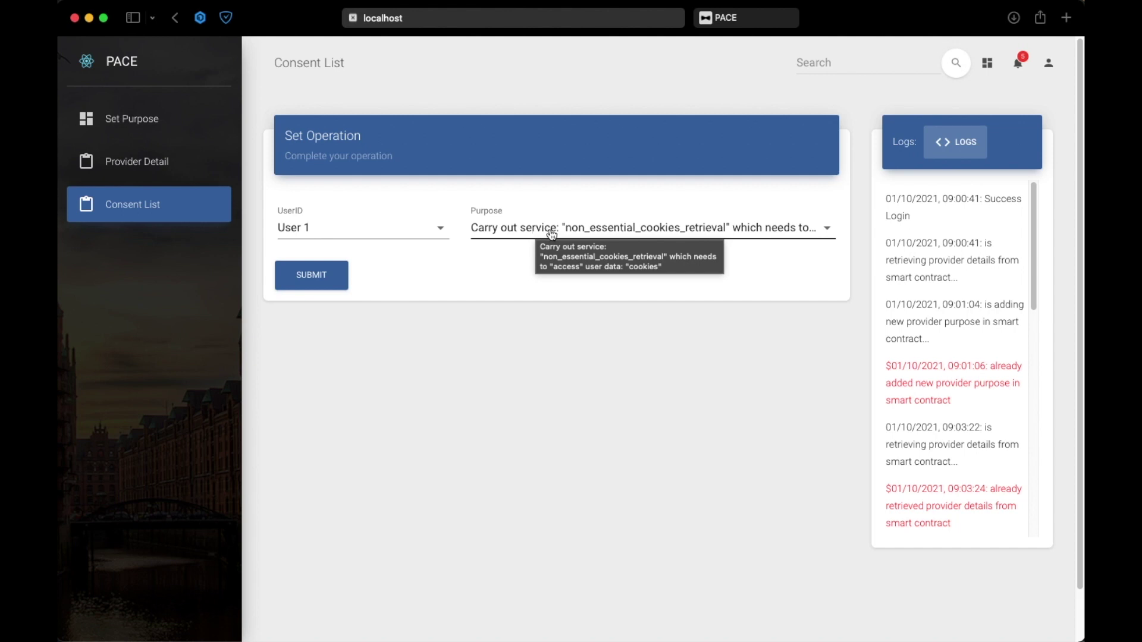
- Run User 1's consent check for the cookies purpose and dismiss the test_cookies message
{"action": "left_click", "coordinate": [570, 233]}
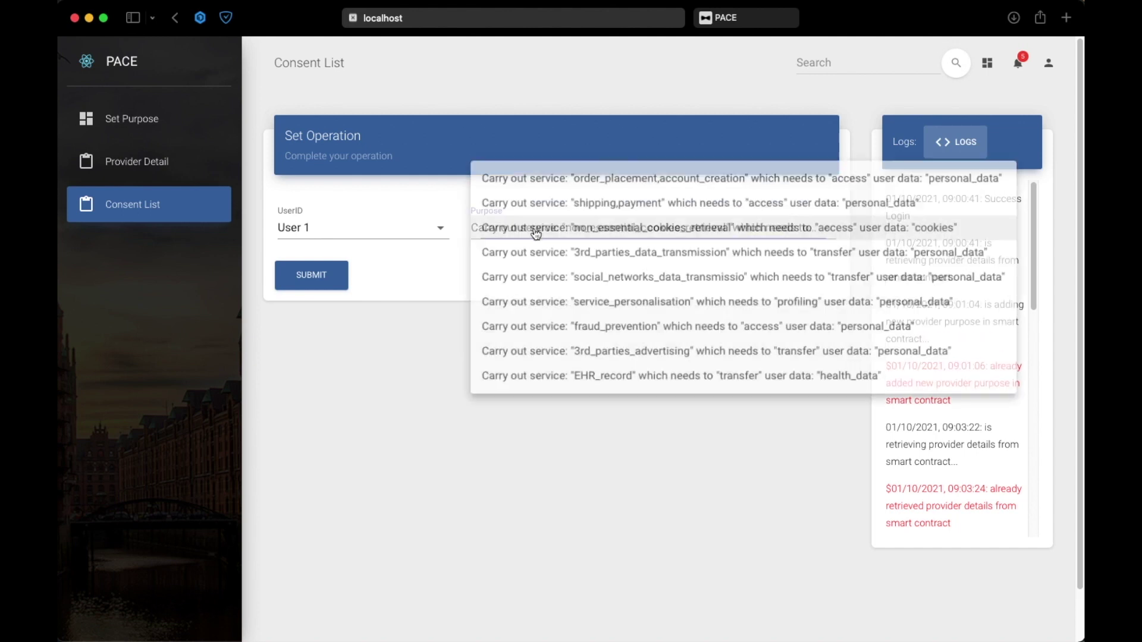
{"action": "left_click", "coordinate": [572, 235]}
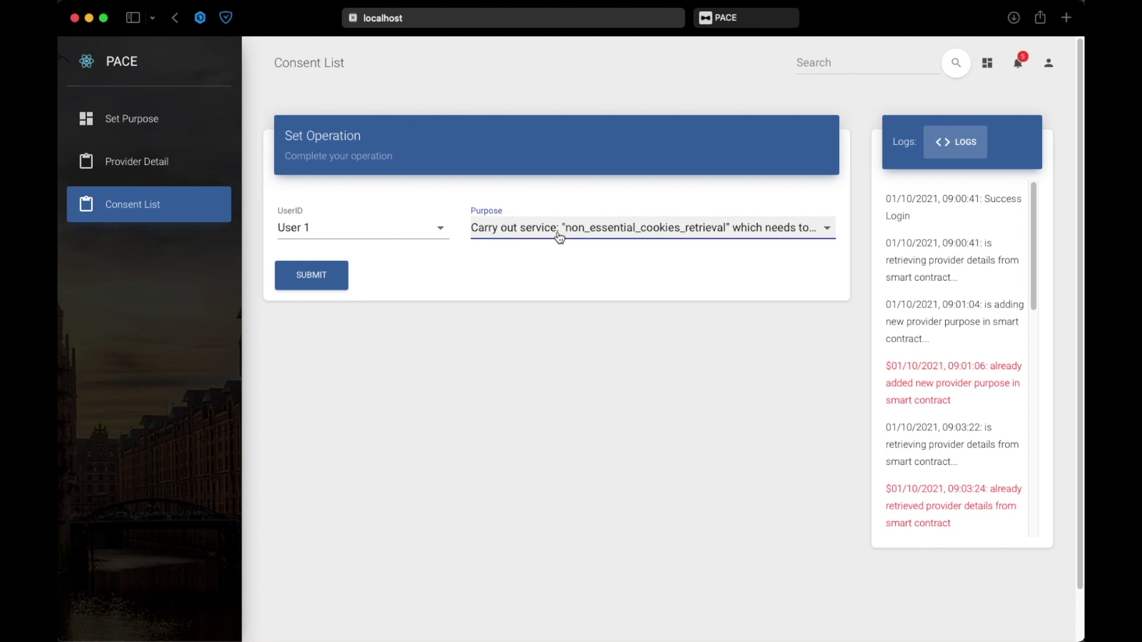
{"action": "left_click", "coordinate": [310, 285]}
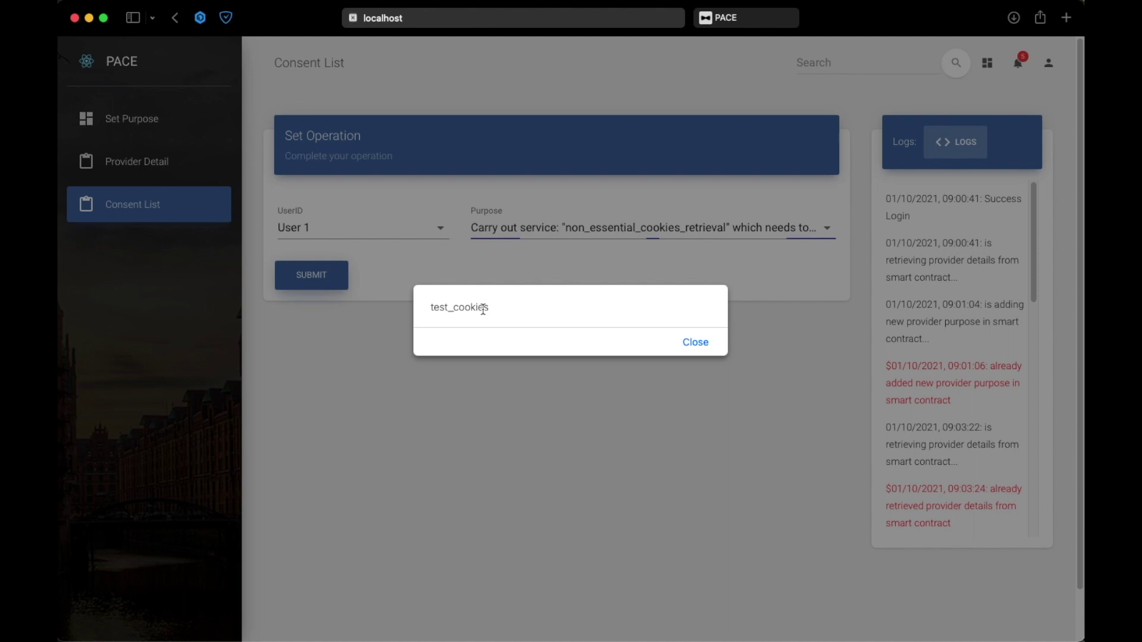
{"action": "left_click", "coordinate": [696, 342]}
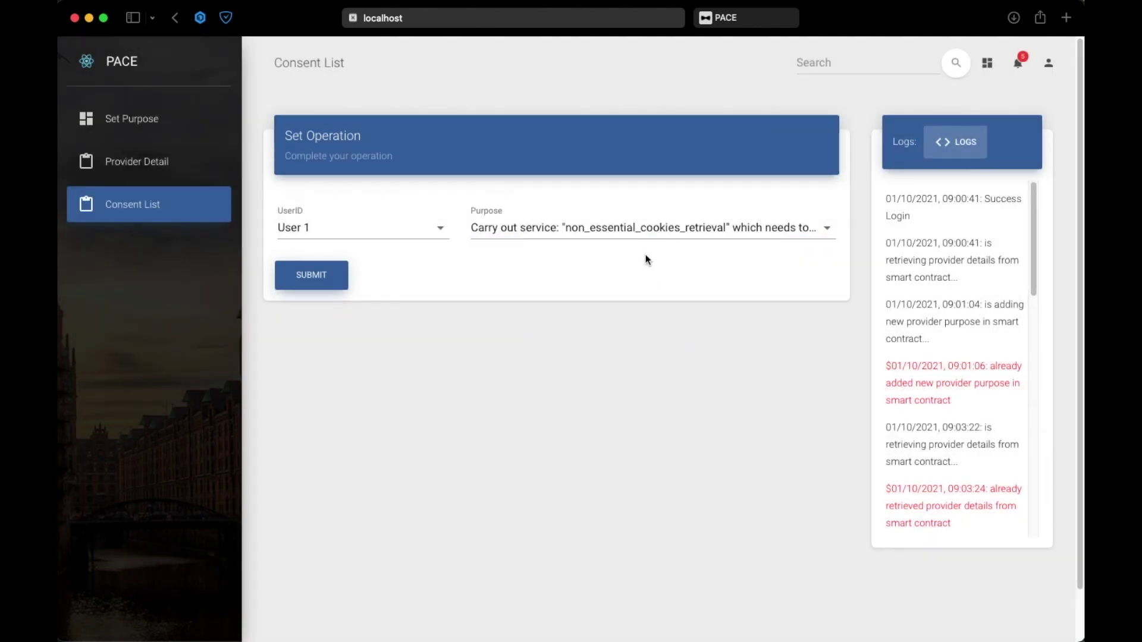
- Check User 1 on 3rd_parties_data_transmission, dismiss the verification-failed message, and return to Provider Detail
{"action": "left_click", "coordinate": [647, 226]}
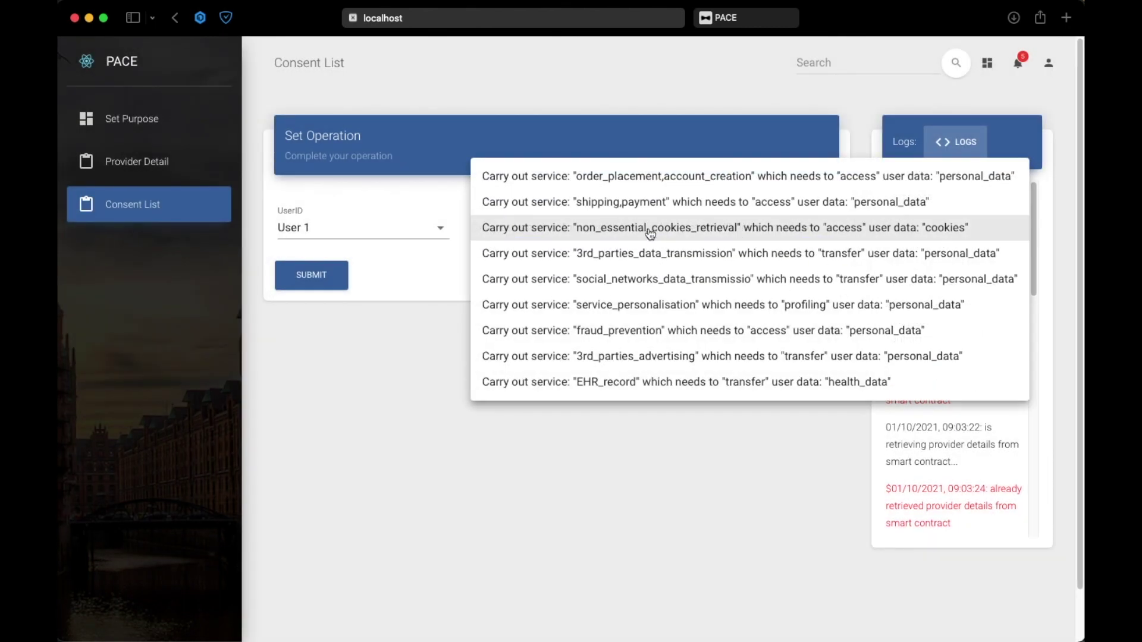
{"action": "left_click", "coordinate": [618, 254]}
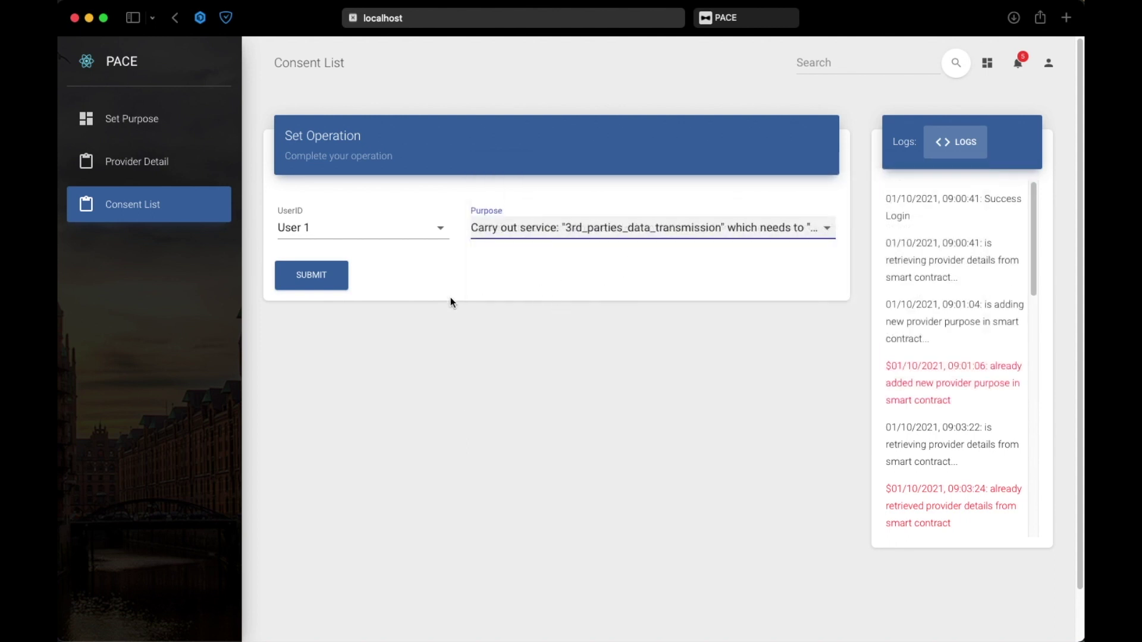
{"action": "left_click", "coordinate": [327, 277]}
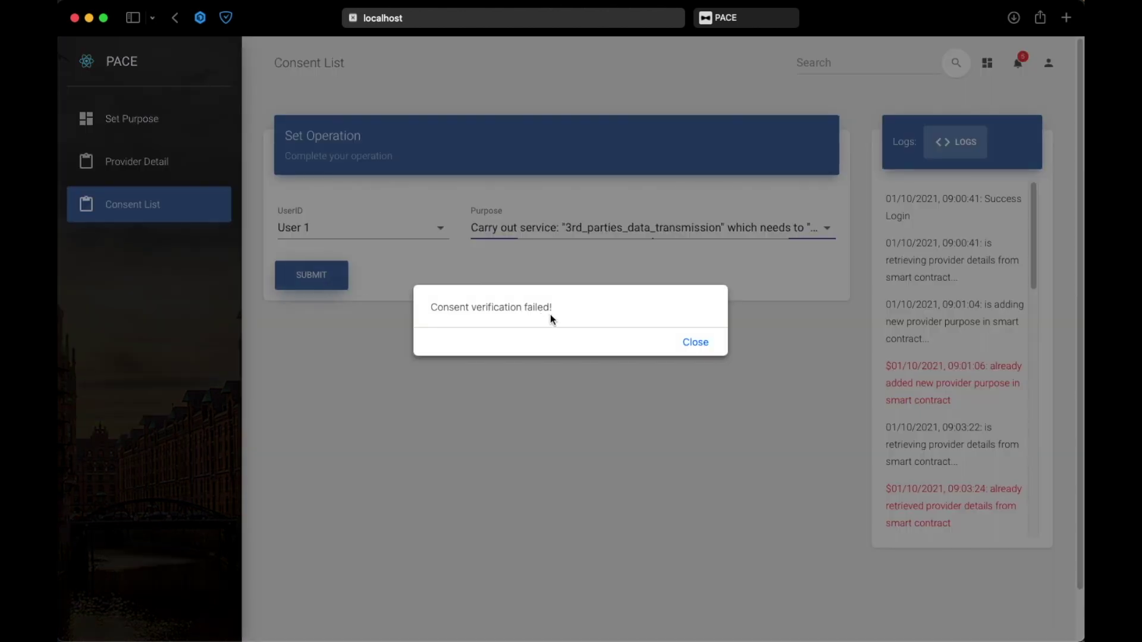
{"action": "left_click", "coordinate": [687, 343]}
{"action": "left_click", "coordinate": [738, 19]}
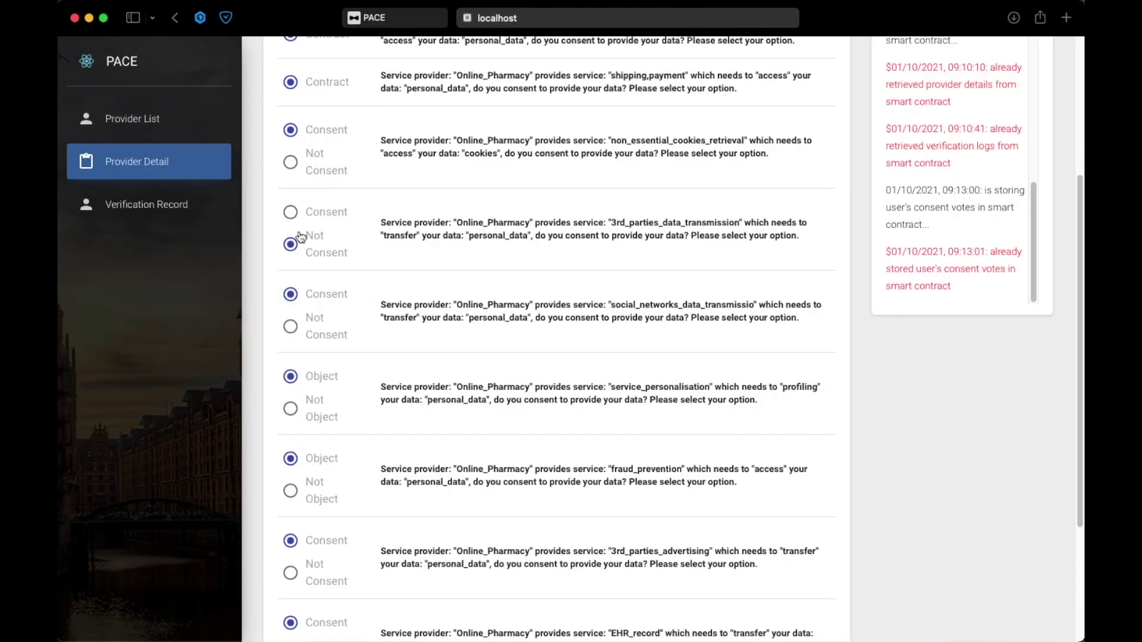
- Grant Consent for 3rd_parties_data_transmission and save the updated consent choices
{"action": "left_click", "coordinate": [290, 213]}
{"action": "scroll", "coordinate": [465, 336], "scroll_direction": "down", "scroll_amount": 5}
{"action": "left_click", "coordinate": [333, 519]}
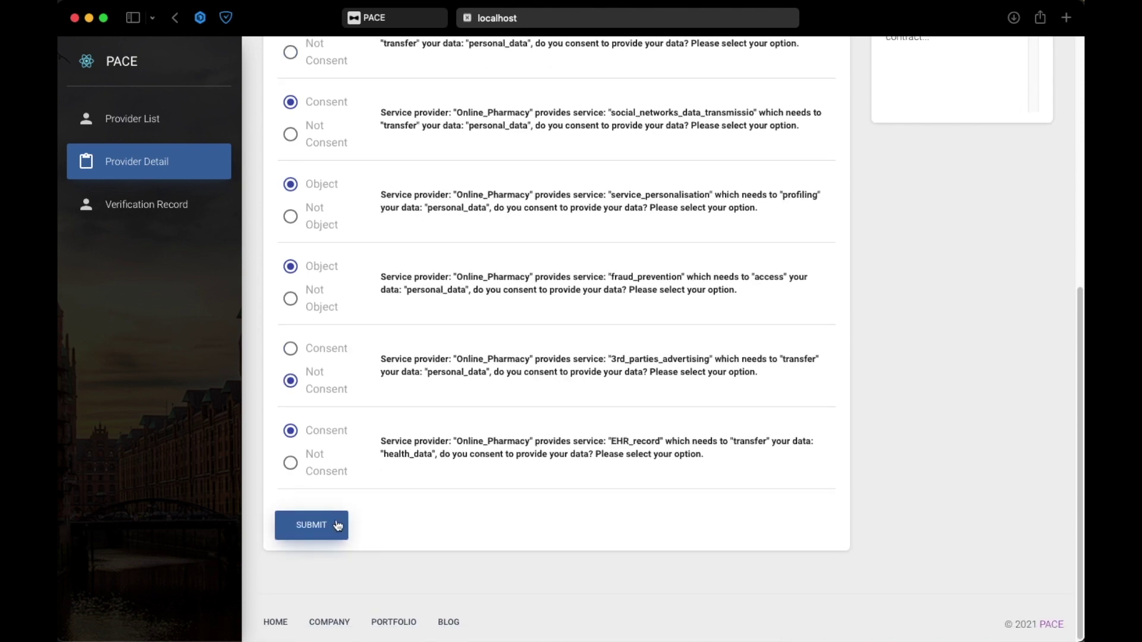
{"action": "scroll", "coordinate": [963, 197], "scroll_direction": "up", "scroll_amount": 2}
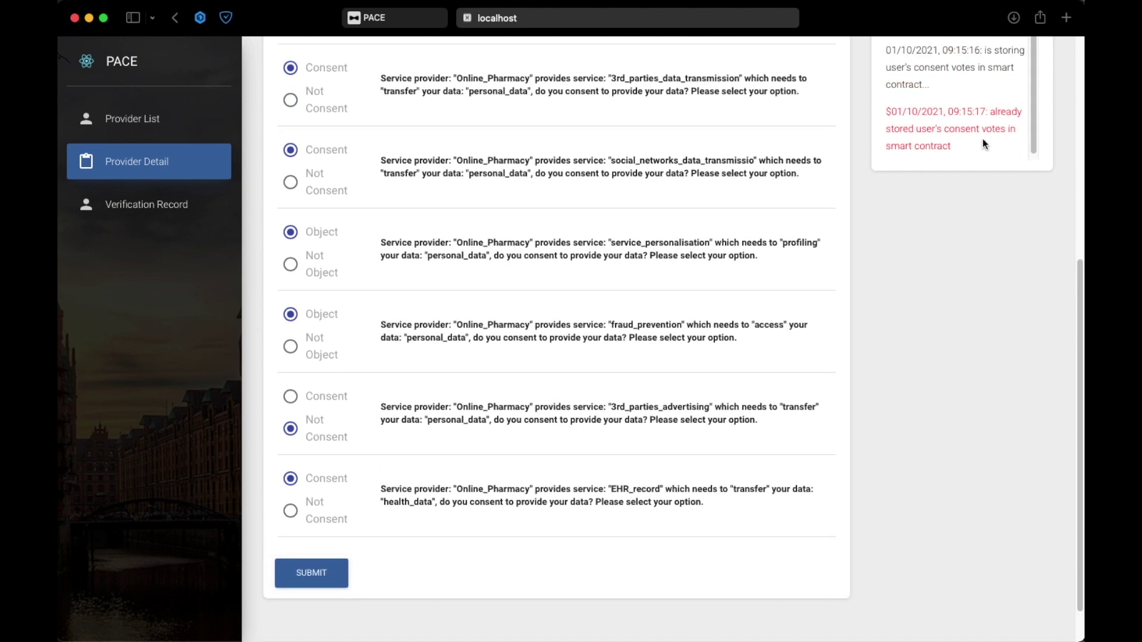
{"action": "scroll", "coordinate": [981, 143], "scroll_direction": "down", "scroll_amount": 1}
{"action": "scroll", "coordinate": [952, 179], "scroll_direction": "up", "scroll_amount": 1}
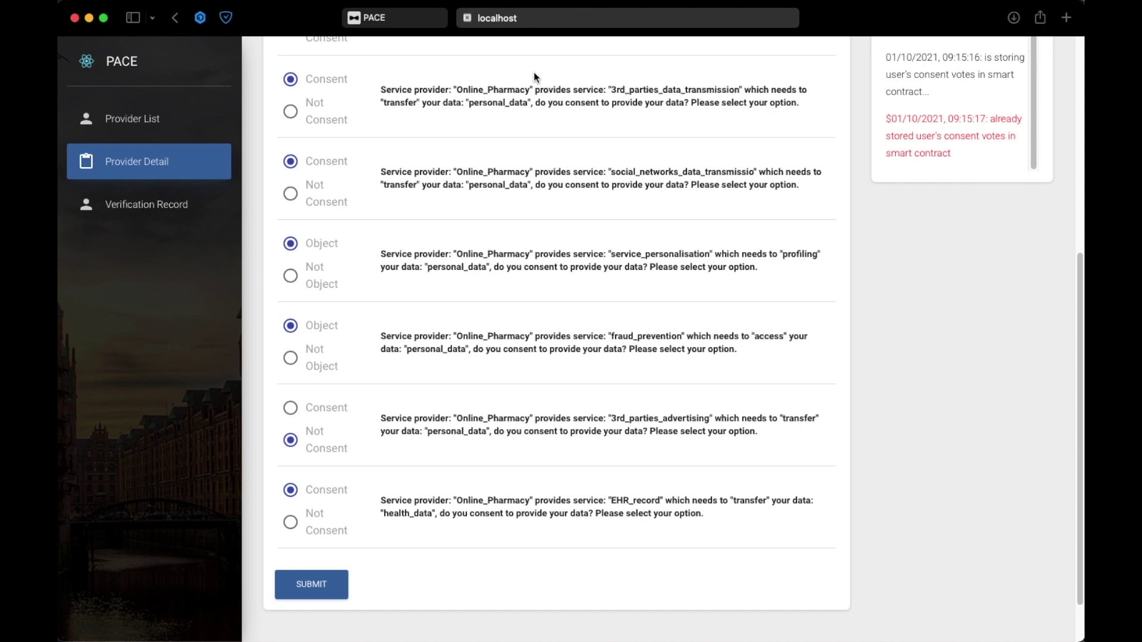
- Re-run User 1's 3rd_parties_data_transmission check on the Consent List and close the no-violation result
{"action": "left_click", "coordinate": [403, 18]}
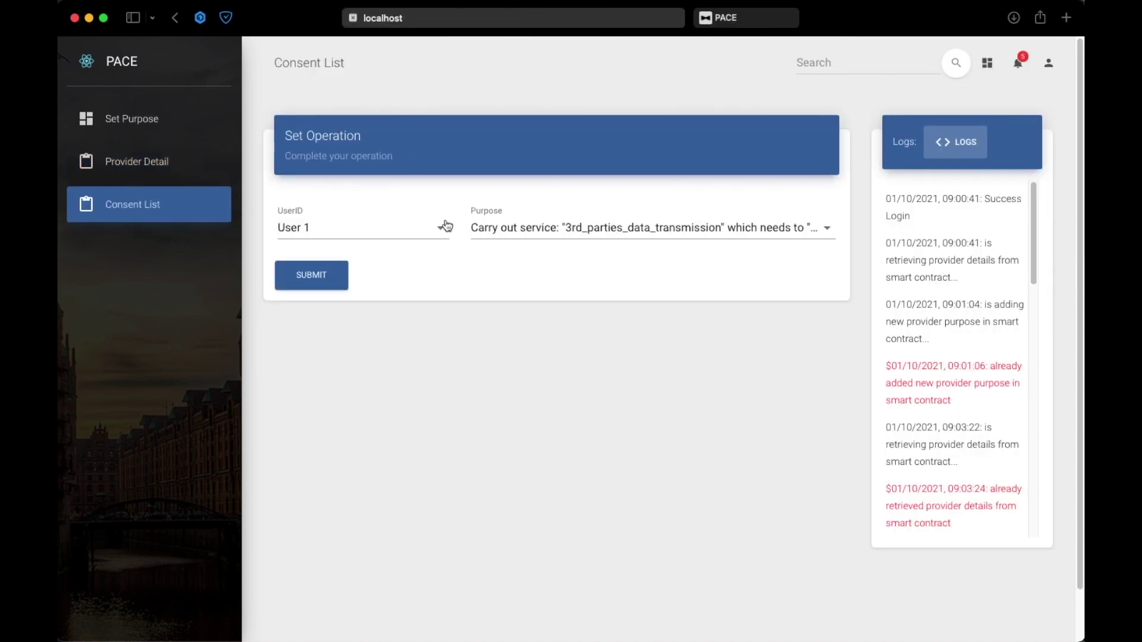
{"action": "left_click", "coordinate": [597, 231]}
{"action": "left_click", "coordinate": [623, 232]}
{"action": "left_click", "coordinate": [322, 280]}
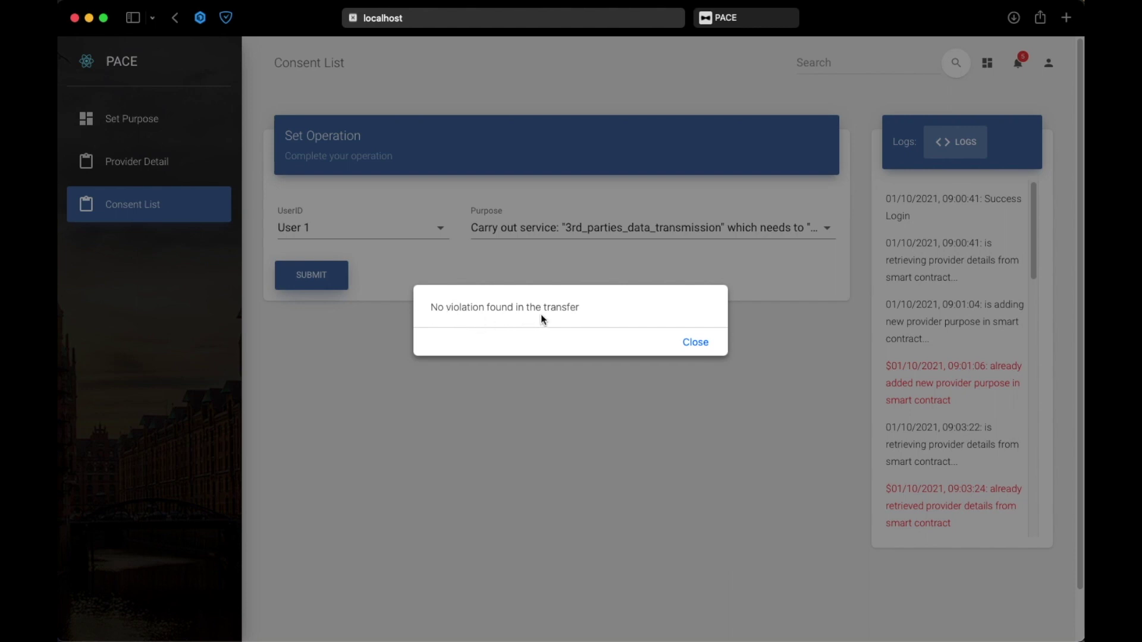
{"action": "left_click", "coordinate": [693, 340]}
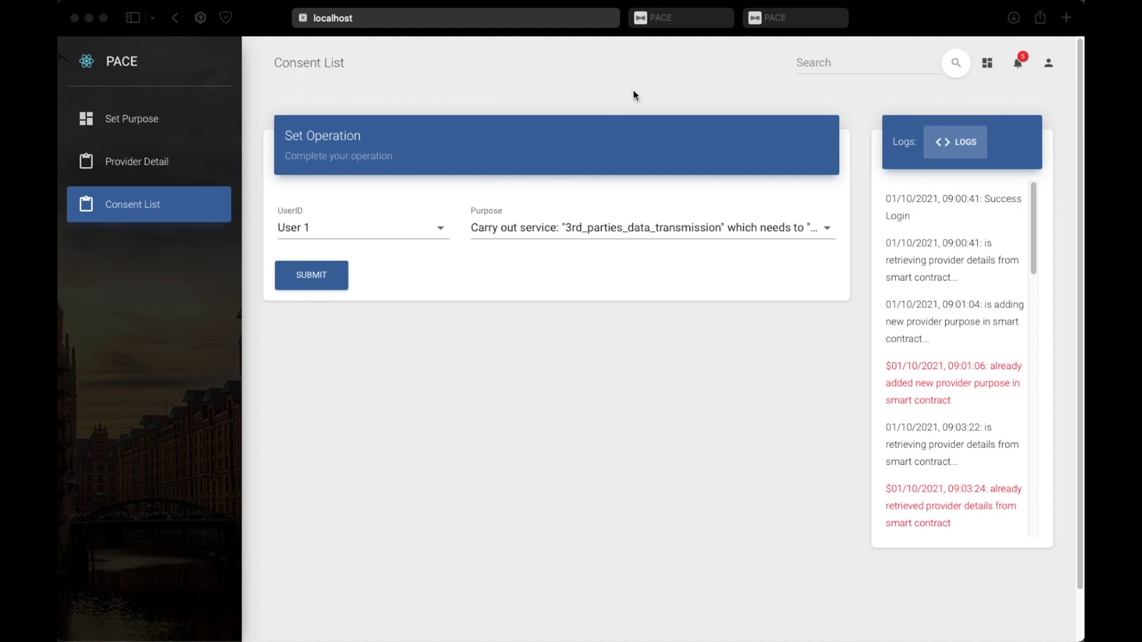
{"action": "left_click", "coordinate": [666, 21]}
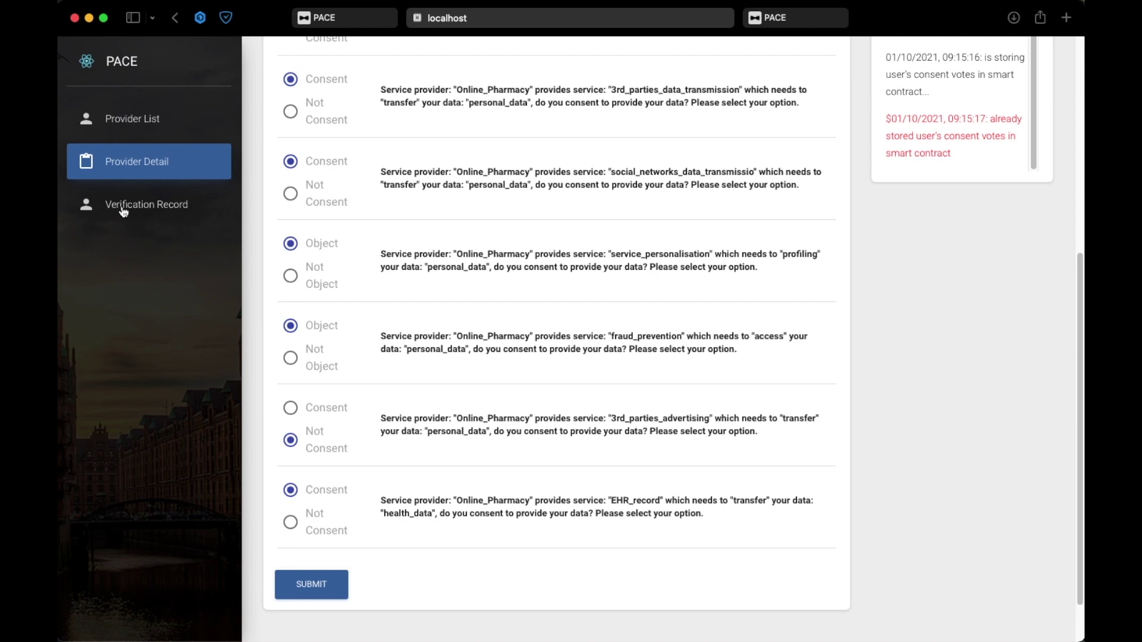
{"action": "left_click", "coordinate": [158, 205]}
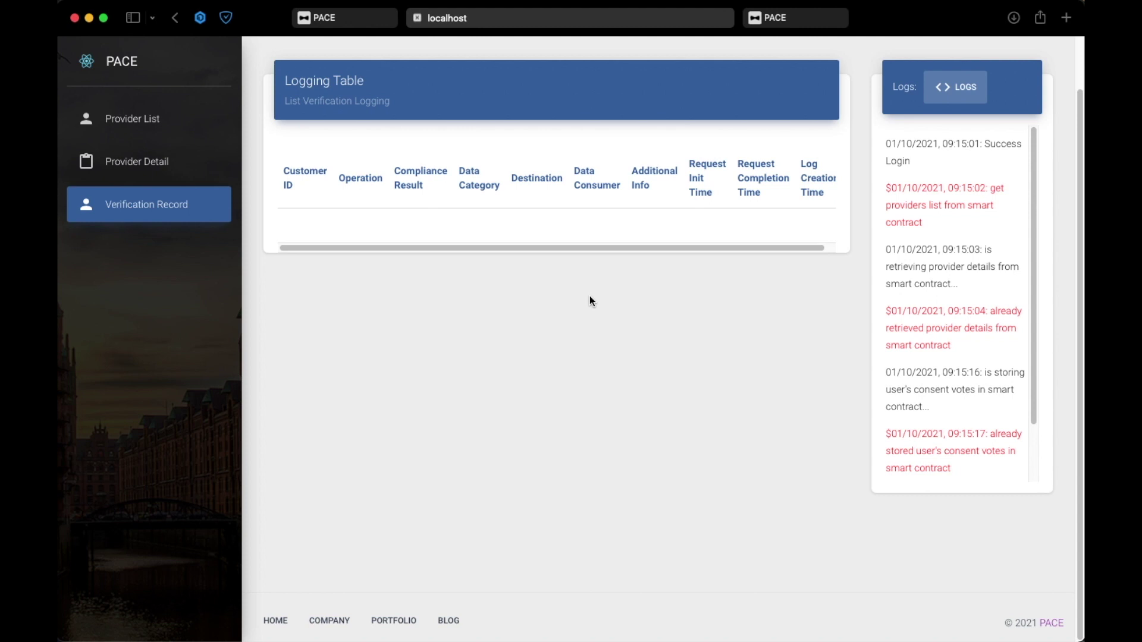
{"action": "left_click_drag", "start_coordinate": [1033, 338], "coordinate": [1024, 421]}
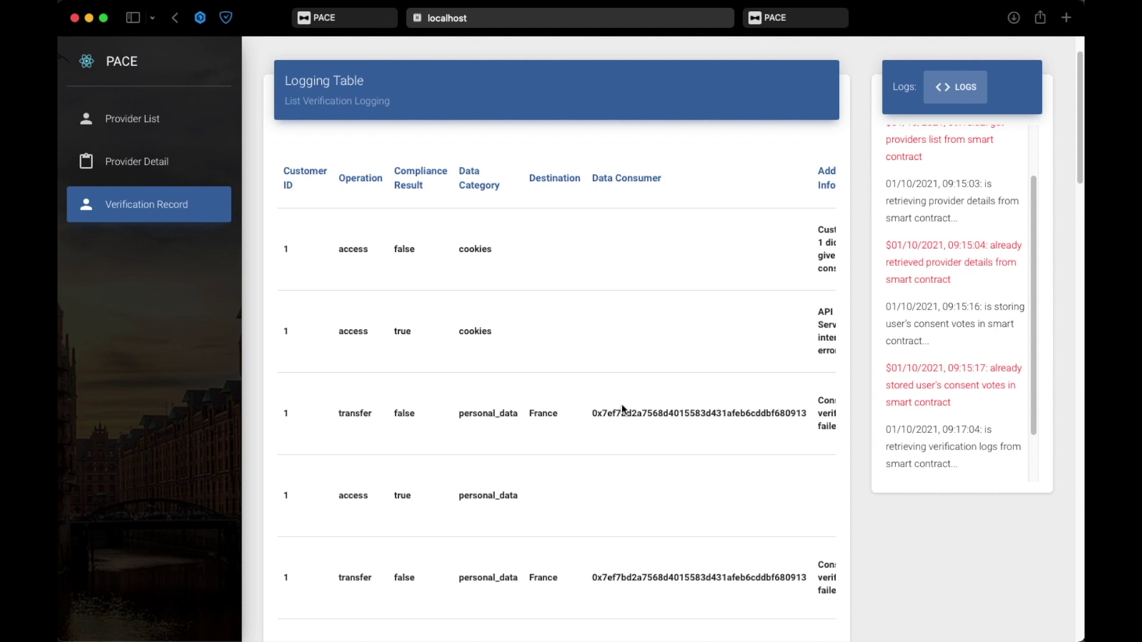
{"action": "scroll", "coordinate": [537, 509], "scroll_direction": "down", "scroll_amount": 2}
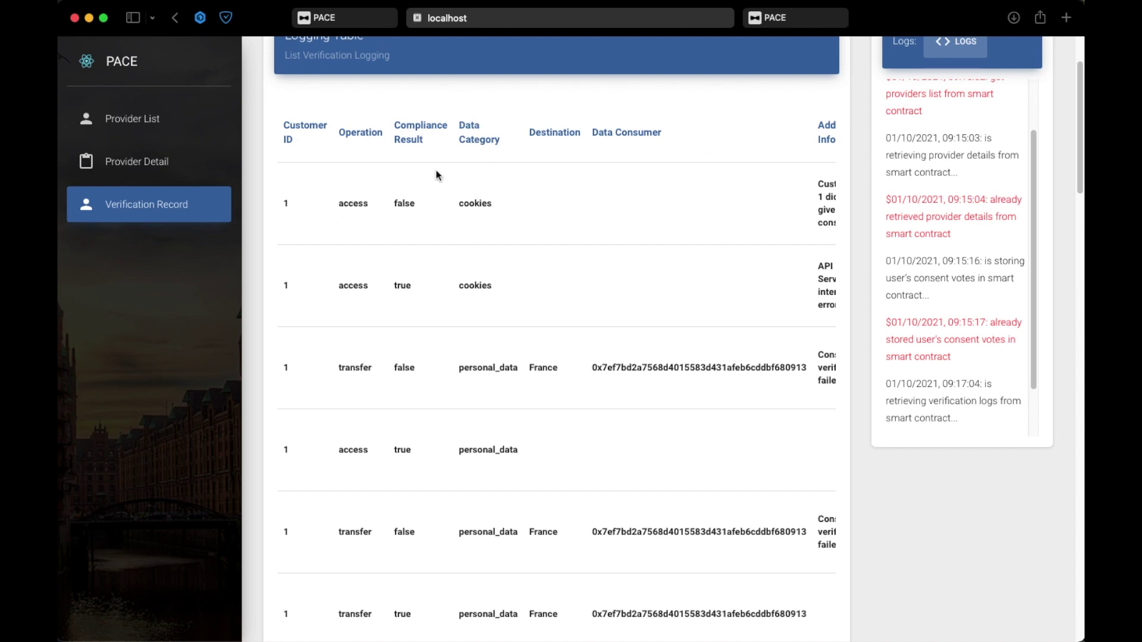
{"action": "scroll", "coordinate": [630, 239], "scroll_direction": "down", "scroll_amount": 1}
{"action": "scroll", "coordinate": [629, 240], "scroll_direction": "down", "scroll_amount": 2}
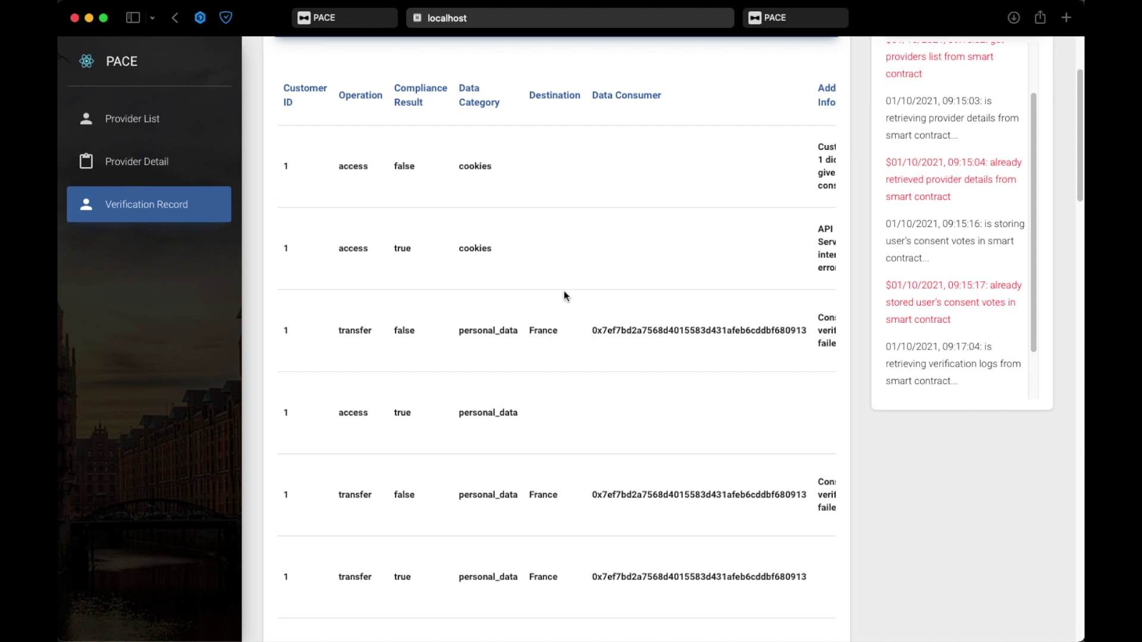
{"action": "scroll", "coordinate": [571, 297], "scroll_direction": "down", "scroll_amount": 3}
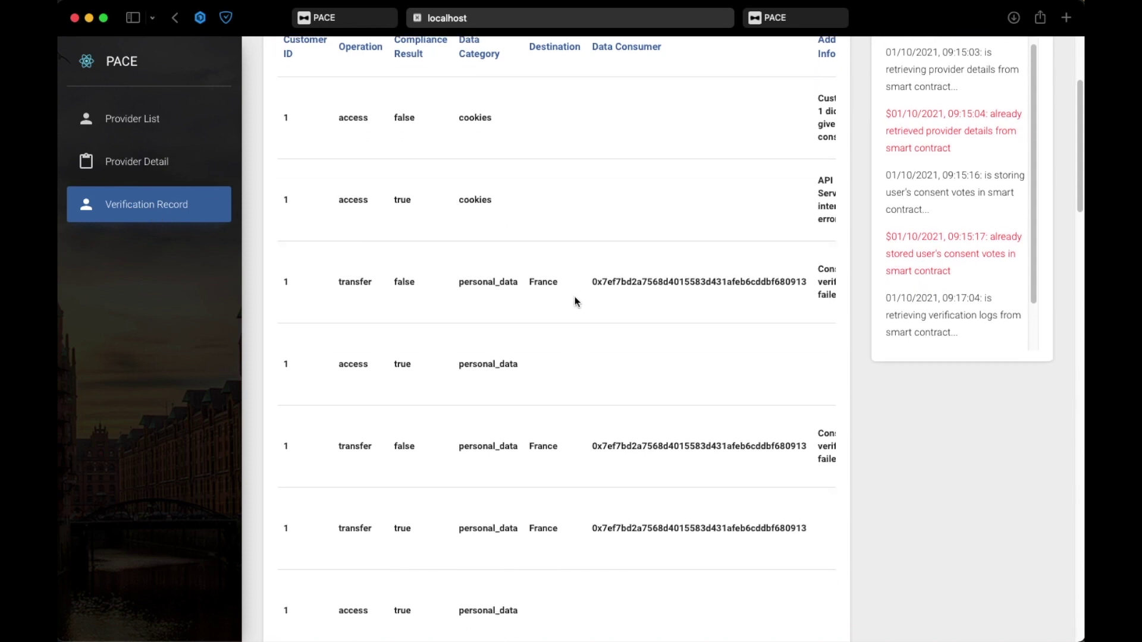
{"action": "scroll", "coordinate": [632, 431], "scroll_direction": "down", "scroll_amount": 10}
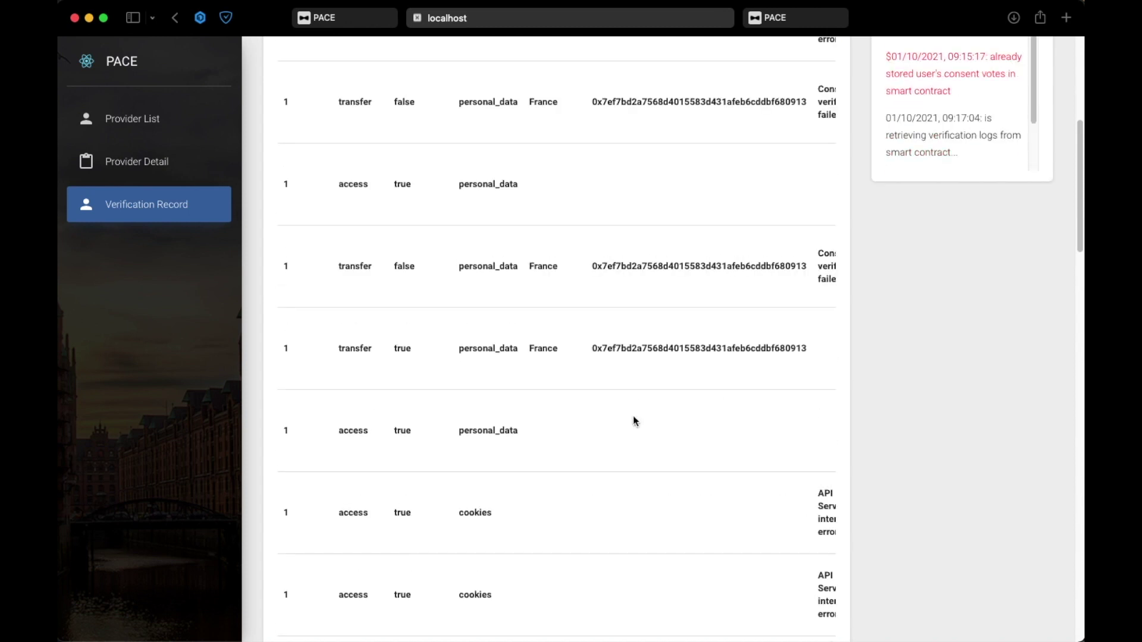
{"action": "scroll", "coordinate": [633, 421], "scroll_direction": "down", "scroll_amount": 2}
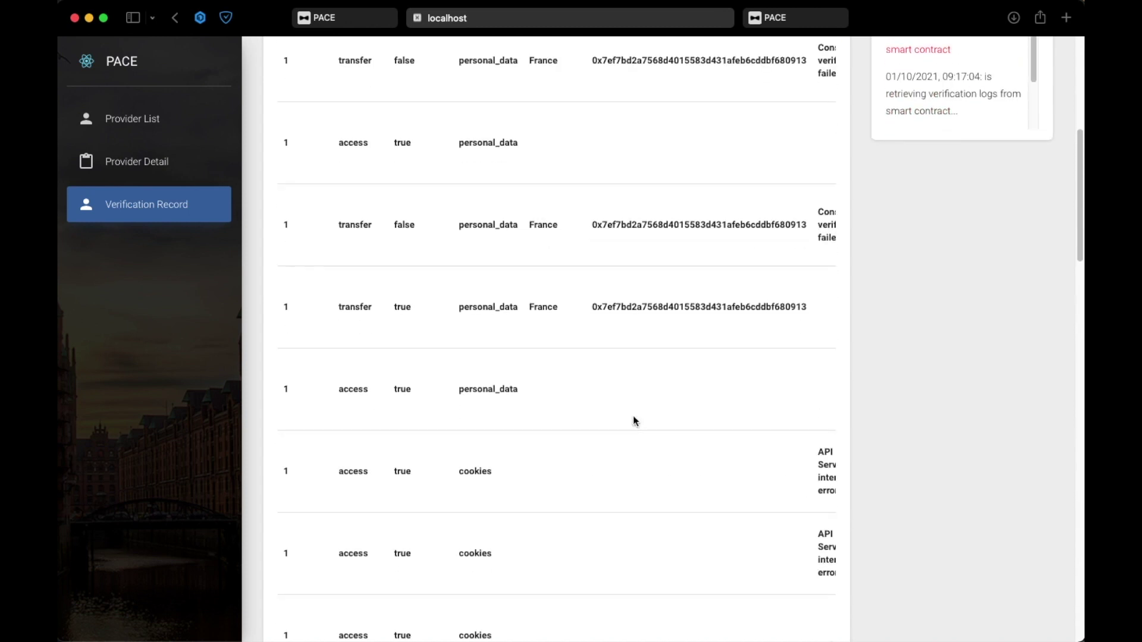
{"action": "scroll", "coordinate": [644, 389], "scroll_direction": "down", "scroll_amount": 8}
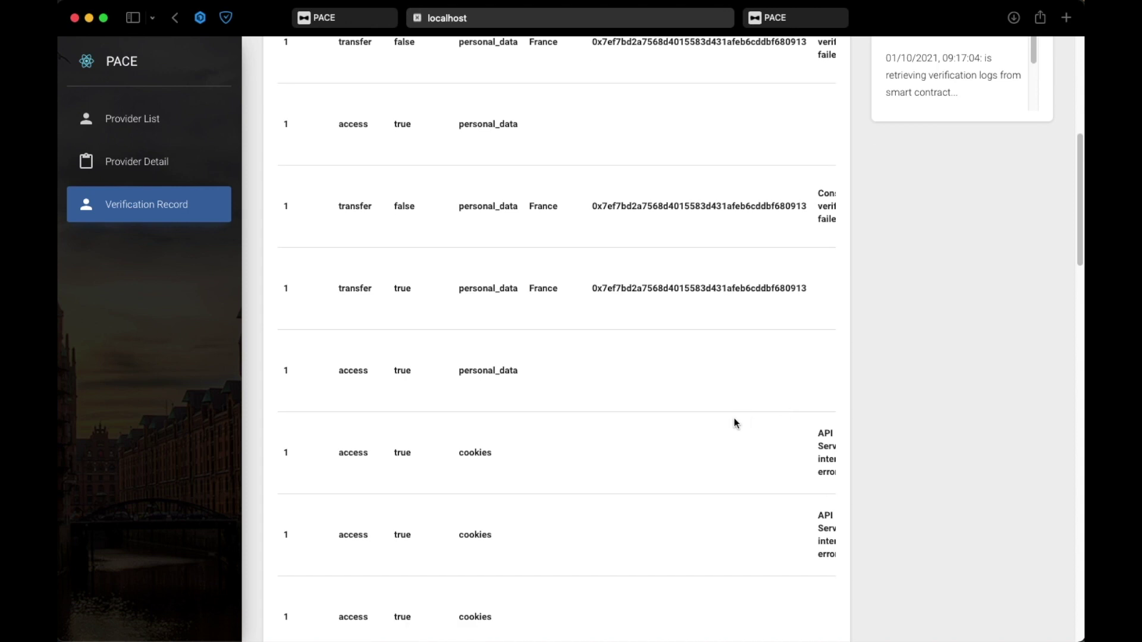
{"action": "scroll", "coordinate": [734, 422], "scroll_direction": "down", "scroll_amount": 8}
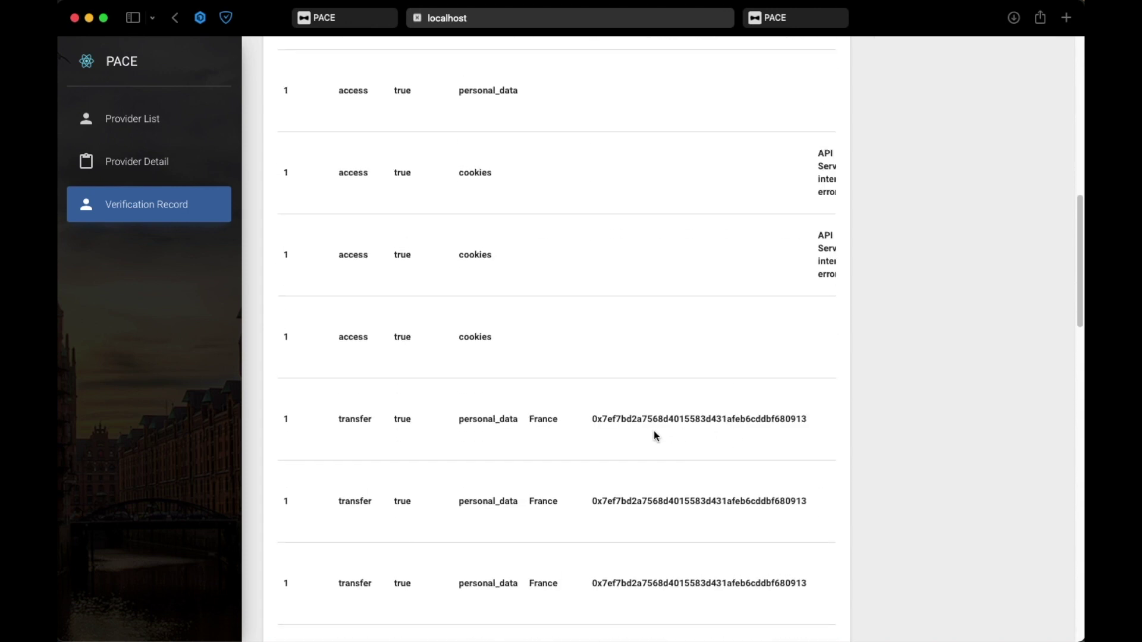
{"action": "scroll", "coordinate": [638, 377], "scroll_direction": "down", "scroll_amount": 9}
{"action": "scroll", "coordinate": [644, 423], "scroll_direction": "down", "scroll_amount": 20}
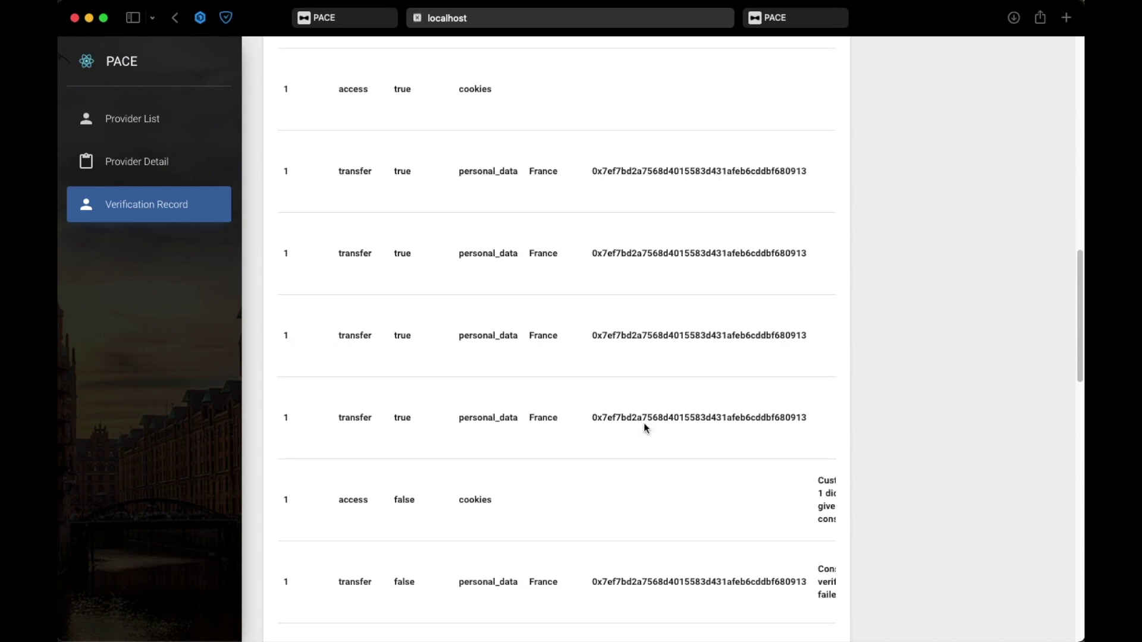
{"action": "scroll", "coordinate": [644, 423], "scroll_direction": "down", "scroll_amount": 19}
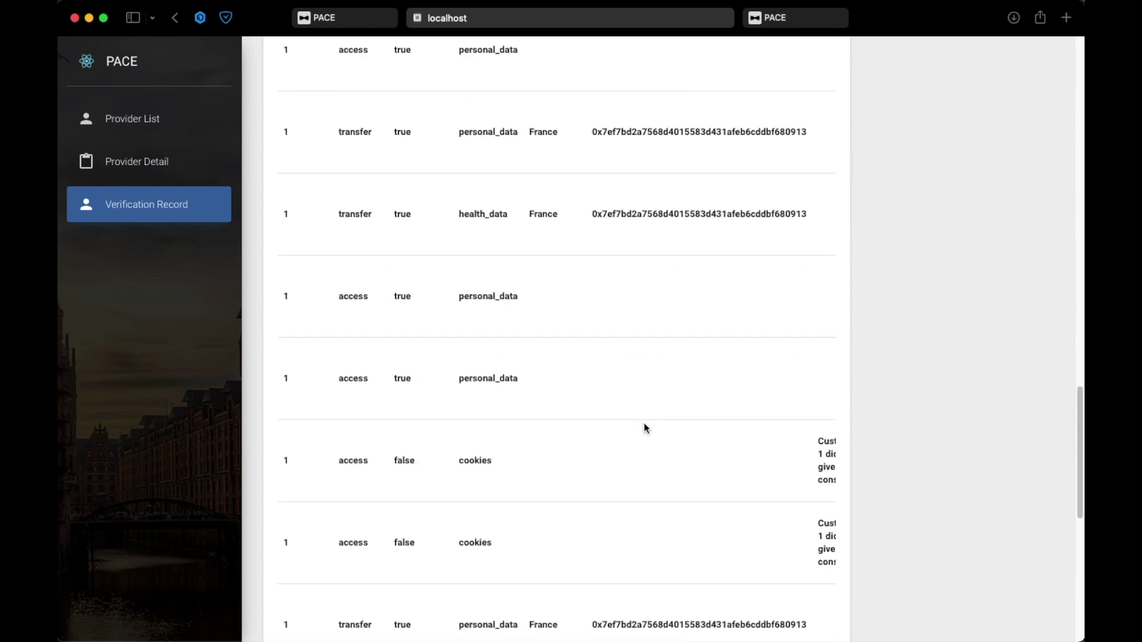
{"action": "scroll", "coordinate": [644, 423], "scroll_direction": "down", "scroll_amount": 16}
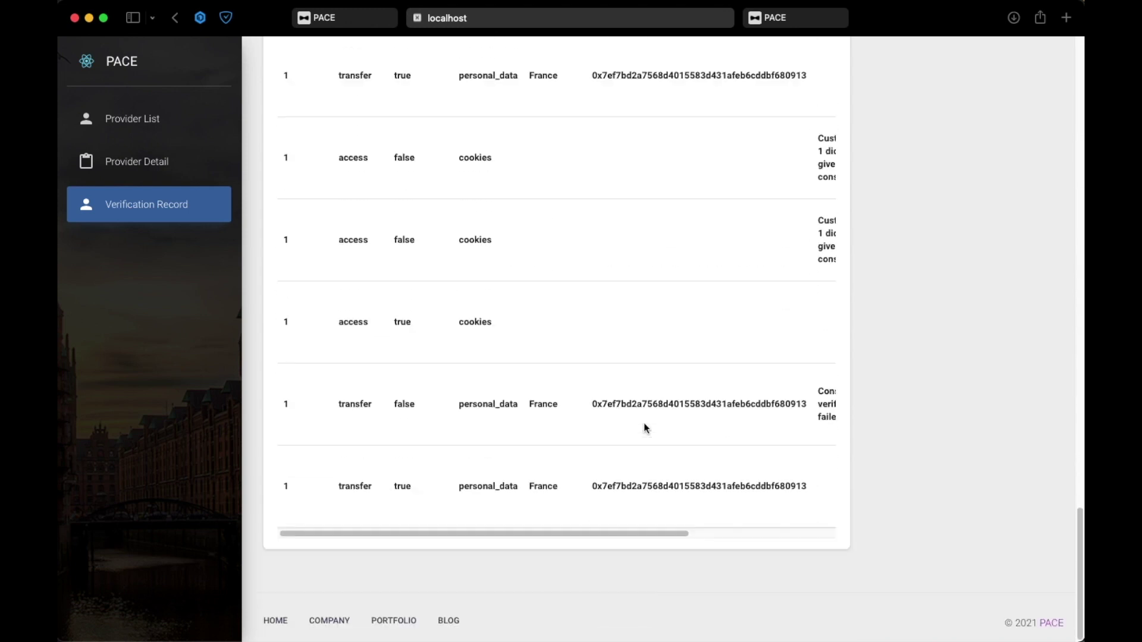
{"action": "left_click_drag", "start_coordinate": [644, 534], "coordinate": [848, 536]}
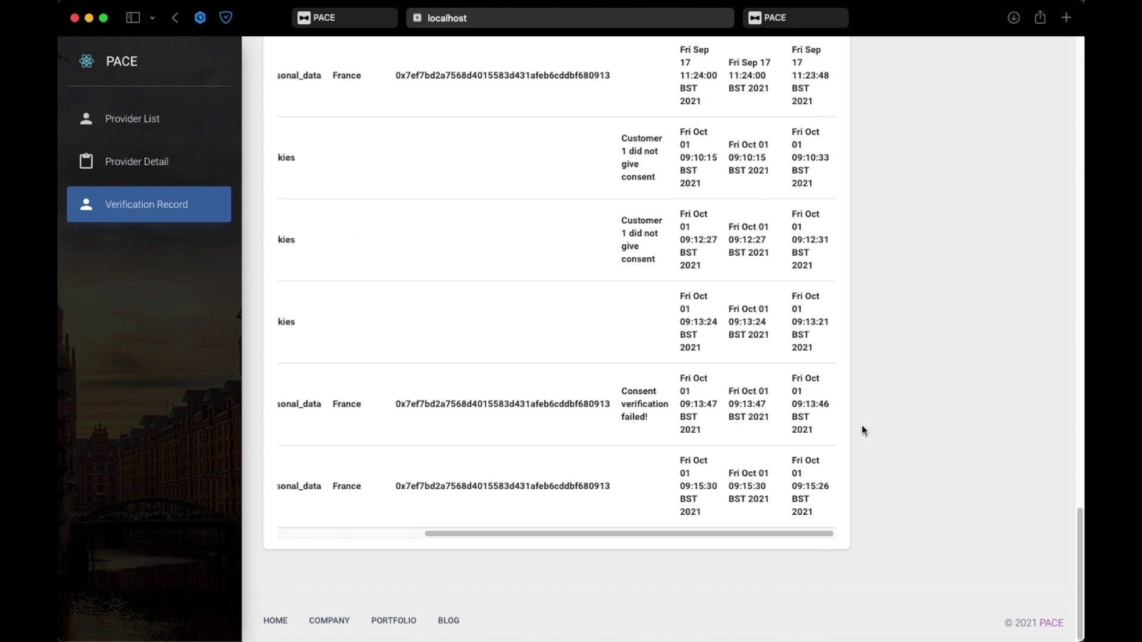
{"action": "scroll", "coordinate": [862, 424], "scroll_direction": "up", "scroll_amount": 20}
{"action": "scroll", "coordinate": [784, 327], "scroll_direction": "up", "scroll_amount": 20}
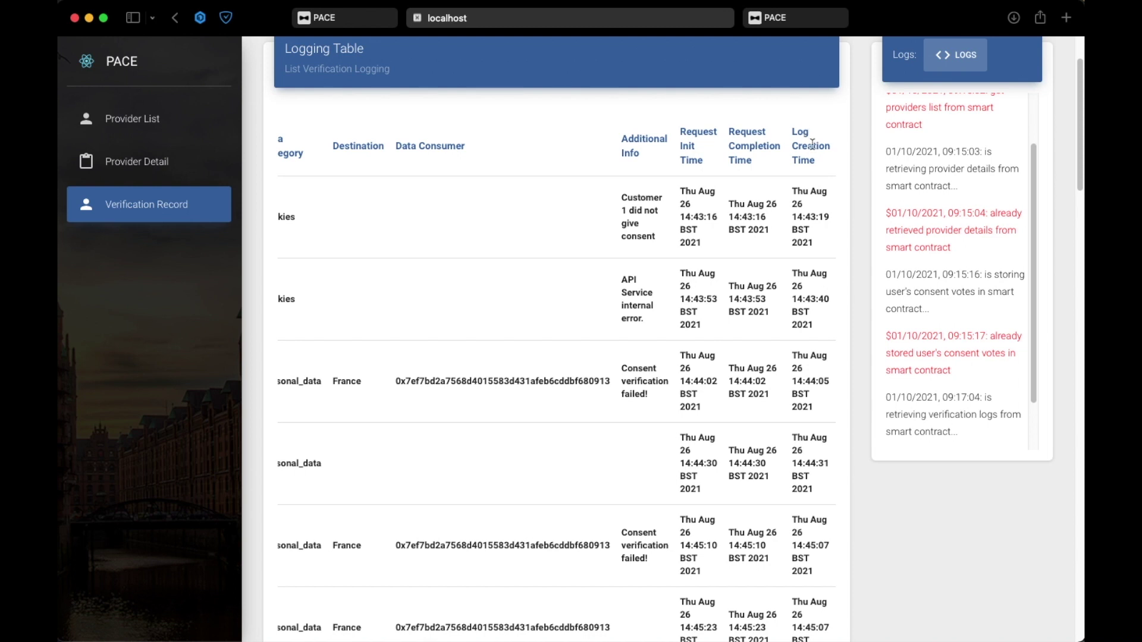
{"action": "scroll", "coordinate": [629, 438], "scroll_direction": "down", "scroll_amount": 5}
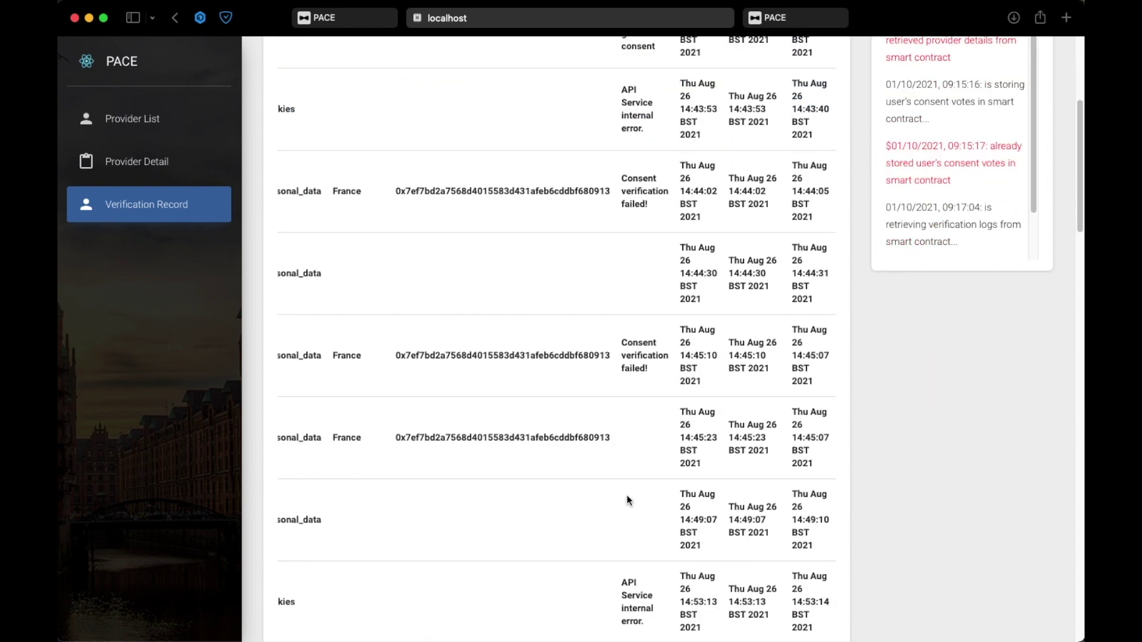
{"action": "scroll", "coordinate": [626, 574], "scroll_direction": "down", "scroll_amount": 17}
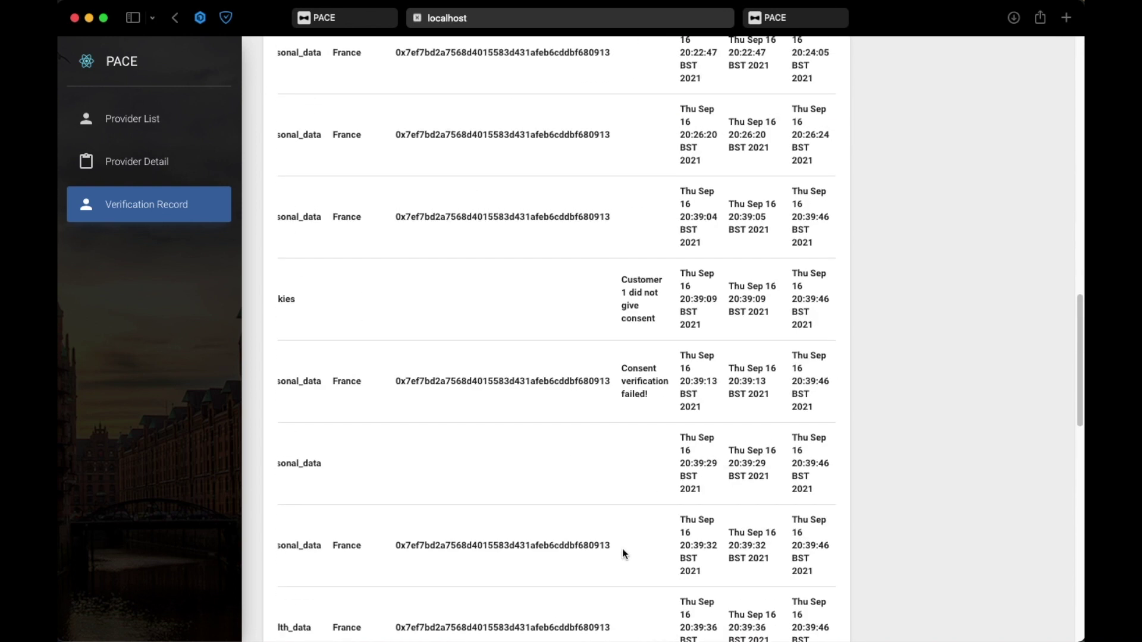
{"action": "scroll", "coordinate": [623, 550], "scroll_direction": "down", "scroll_amount": 2}
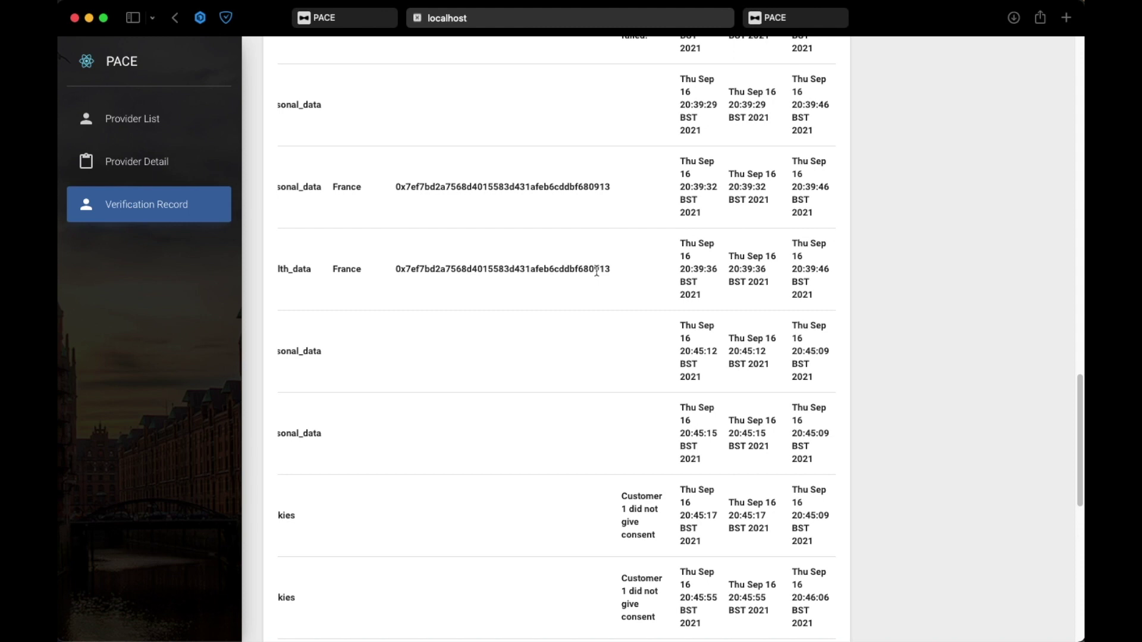
- In the third tab, sign in with the logging account's email and password
{"action": "left_click", "coordinate": [783, 26]}
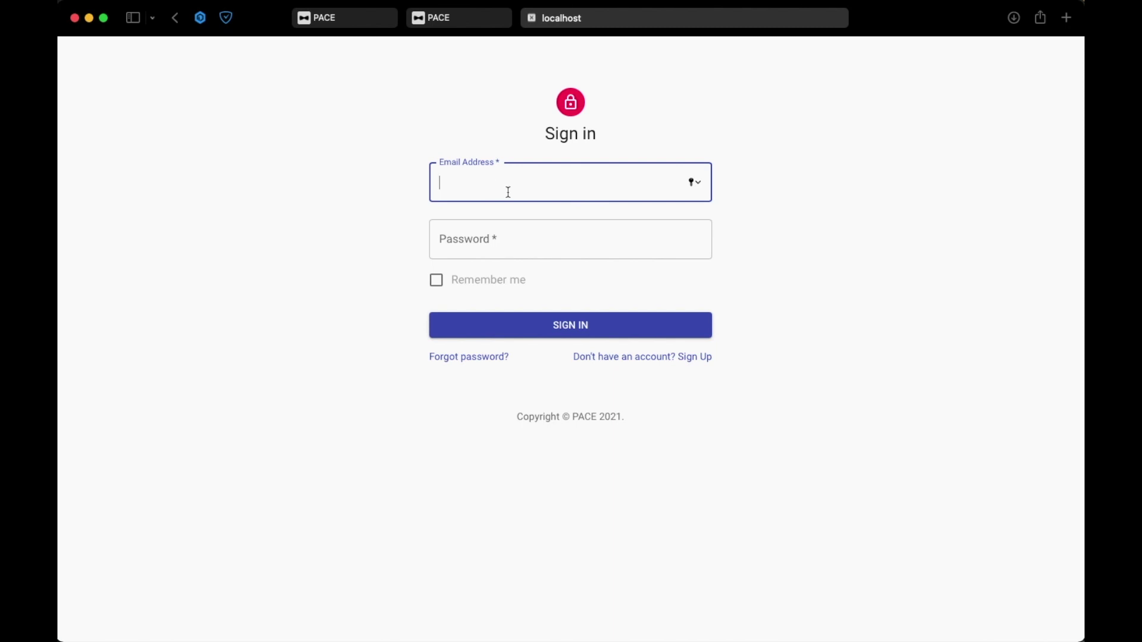
{"action": "type", "text": "logging@email.com"}
{"action": "key", "text": "Tab"}
{"action": "type", "text": "••"}
{"action": "key", "text": "BackSpace"}
{"action": "key", "text": "BackSpace"}
{"action": "type", "text": "•••••••••••"}
{"action": "key", "text": "Return"}
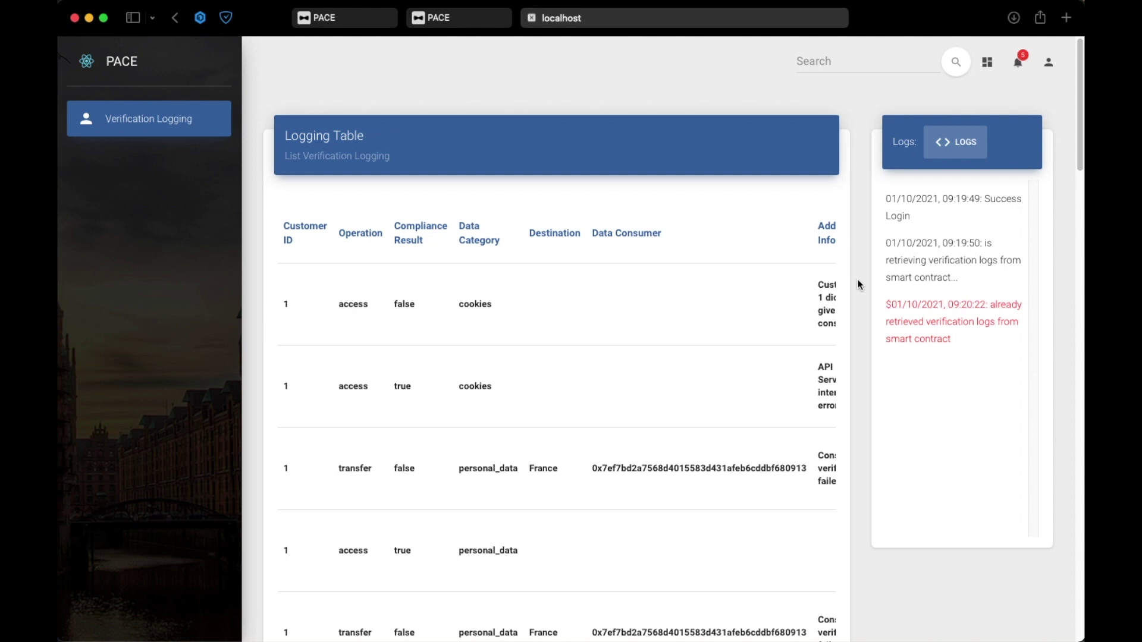
{"action": "scroll", "coordinate": [669, 365], "scroll_direction": "down", "scroll_amount": 1}
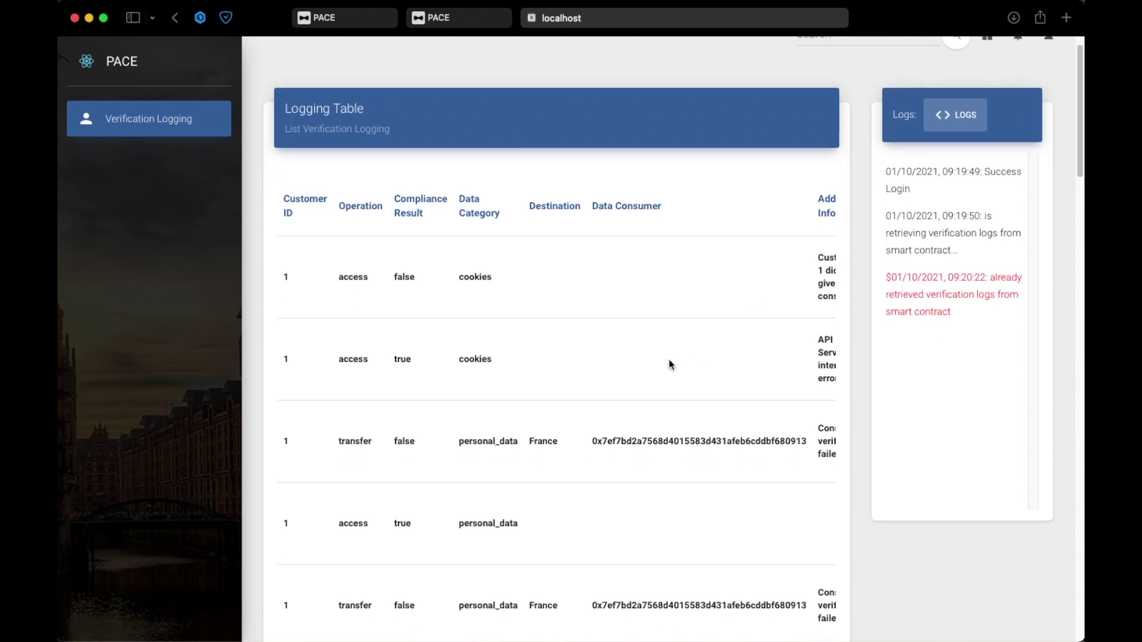
{"action": "scroll", "coordinate": [670, 364], "scroll_direction": "down", "scroll_amount": 2}
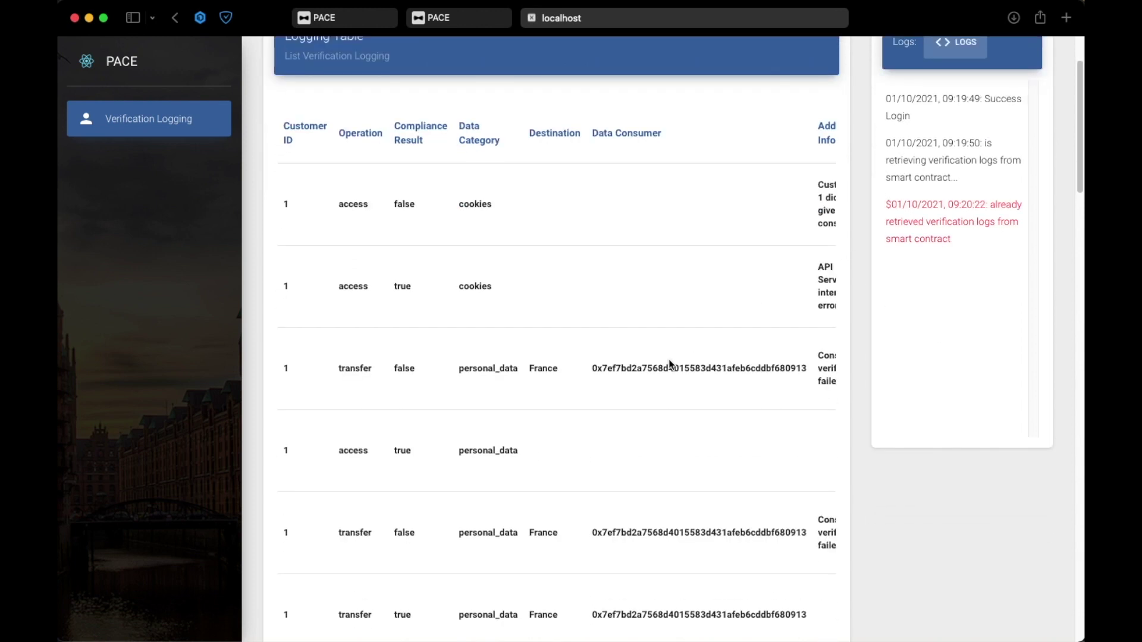
{"action": "scroll", "coordinate": [668, 363], "scroll_direction": "down", "scroll_amount": 8}
{"action": "scroll", "coordinate": [669, 364], "scroll_direction": "down", "scroll_amount": 6}
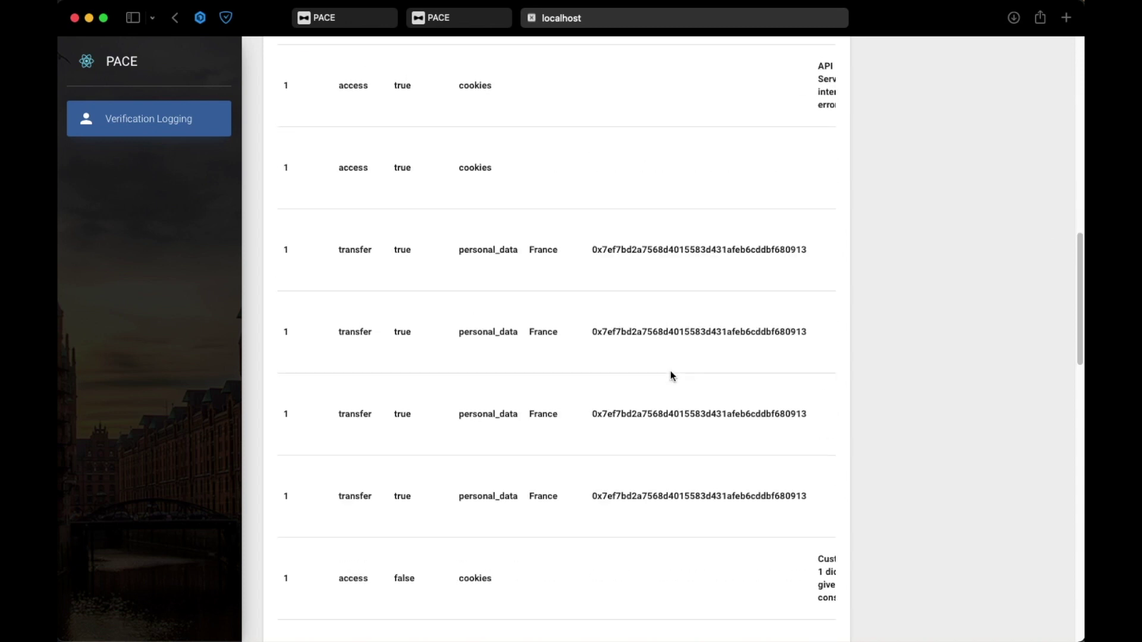
{"action": "scroll", "coordinate": [523, 303], "scroll_direction": "up", "scroll_amount": 1}
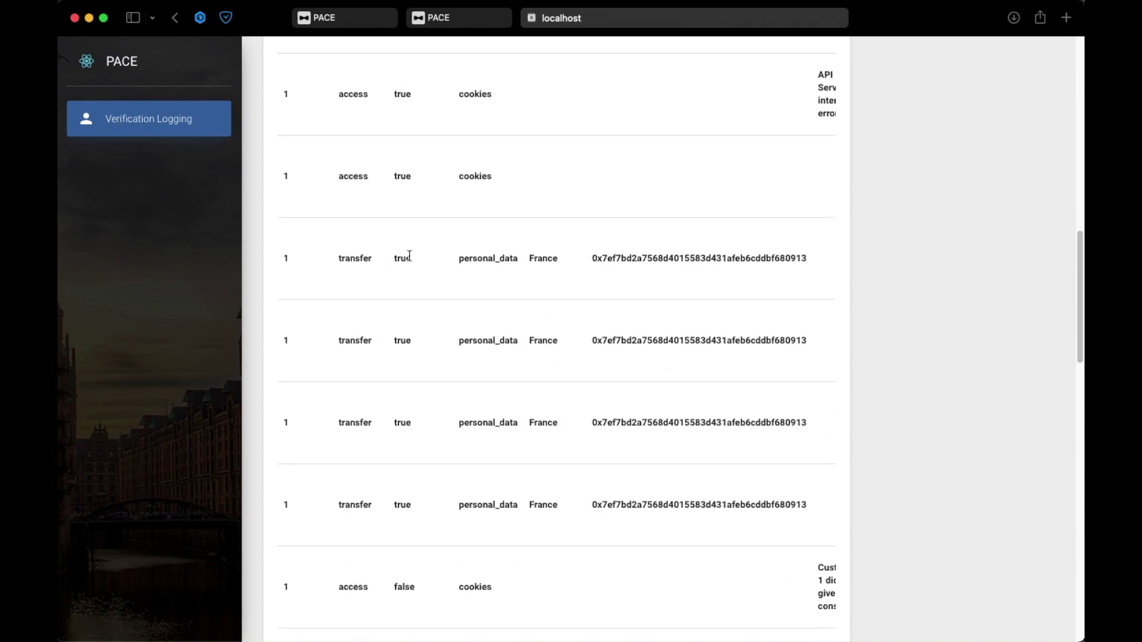
{"action": "scroll", "coordinate": [438, 194], "scroll_direction": "up", "scroll_amount": 3}
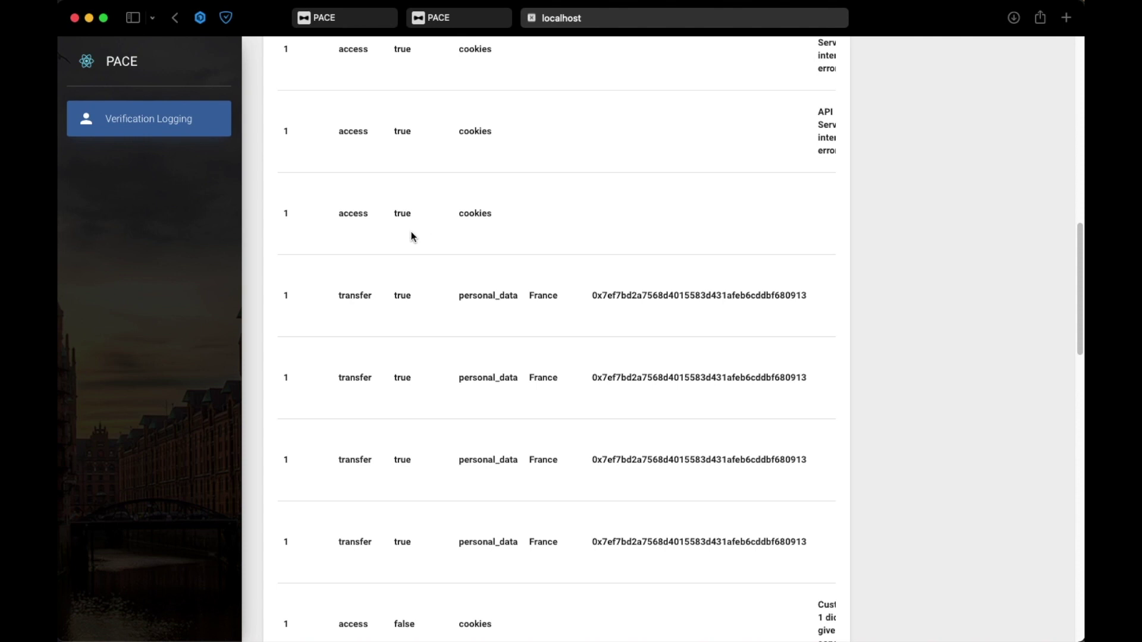
{"action": "scroll", "coordinate": [391, 265], "scroll_direction": "down", "scroll_amount": 8}
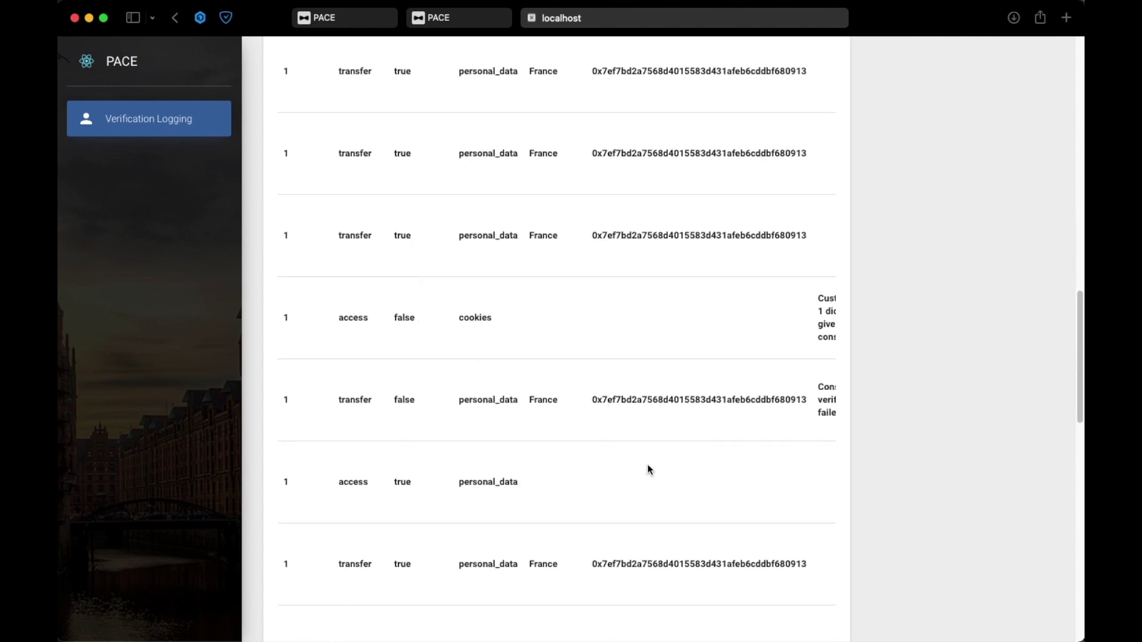
{"action": "scroll", "coordinate": [807, 395], "scroll_direction": "down", "scroll_amount": 1}
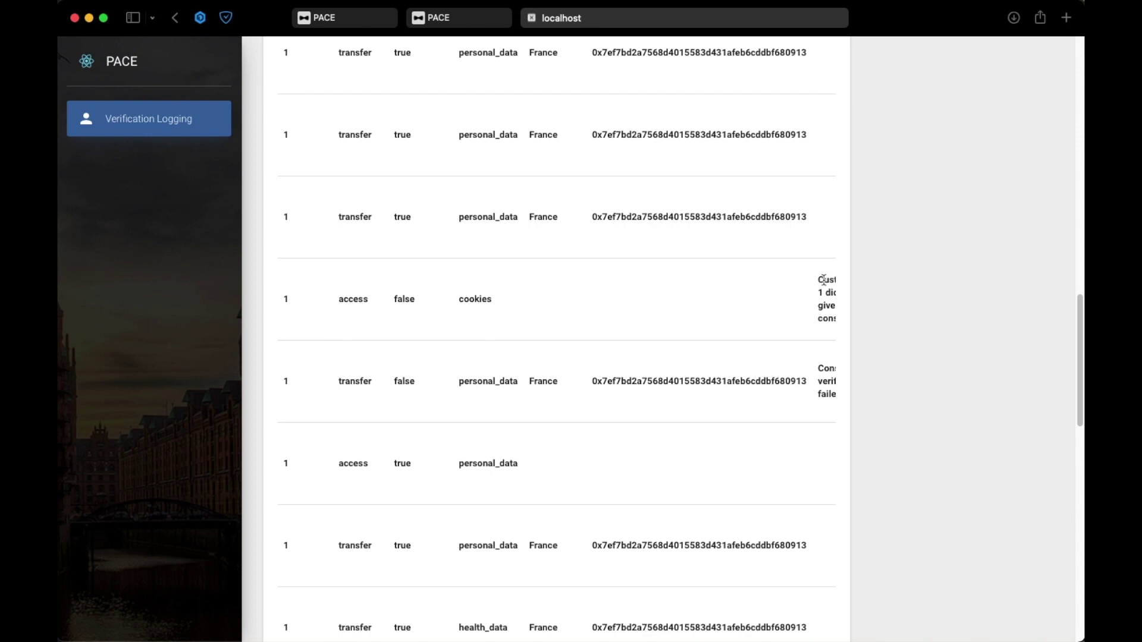
{"action": "scroll", "coordinate": [729, 484], "scroll_direction": "down", "scroll_amount": 15}
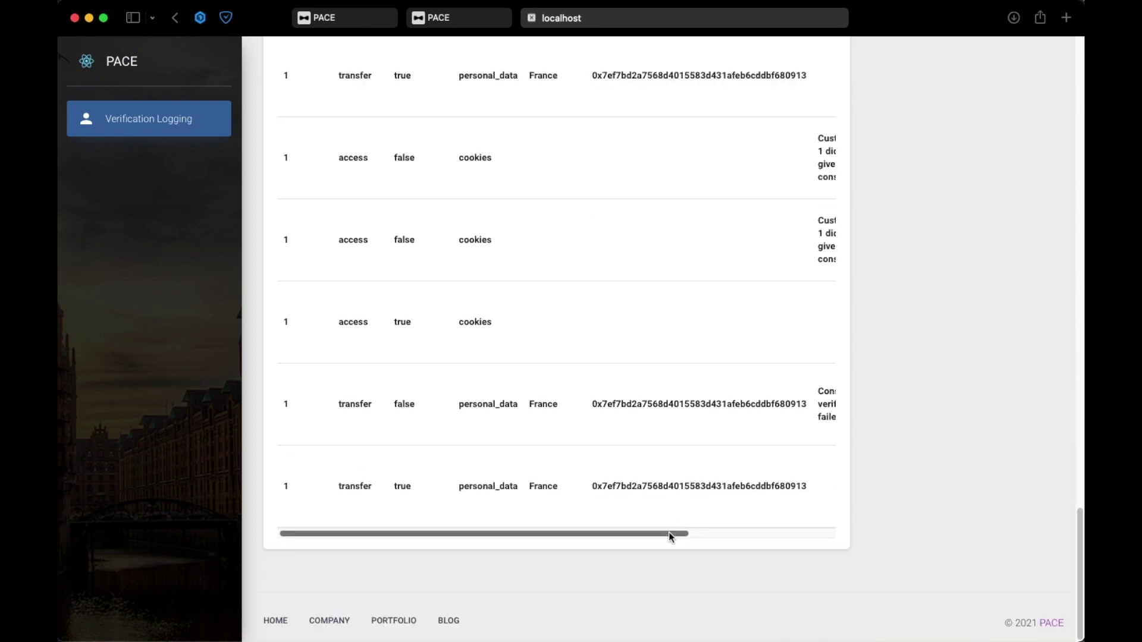
{"action": "left_click_drag", "start_coordinate": [669, 534], "coordinate": [762, 541]}
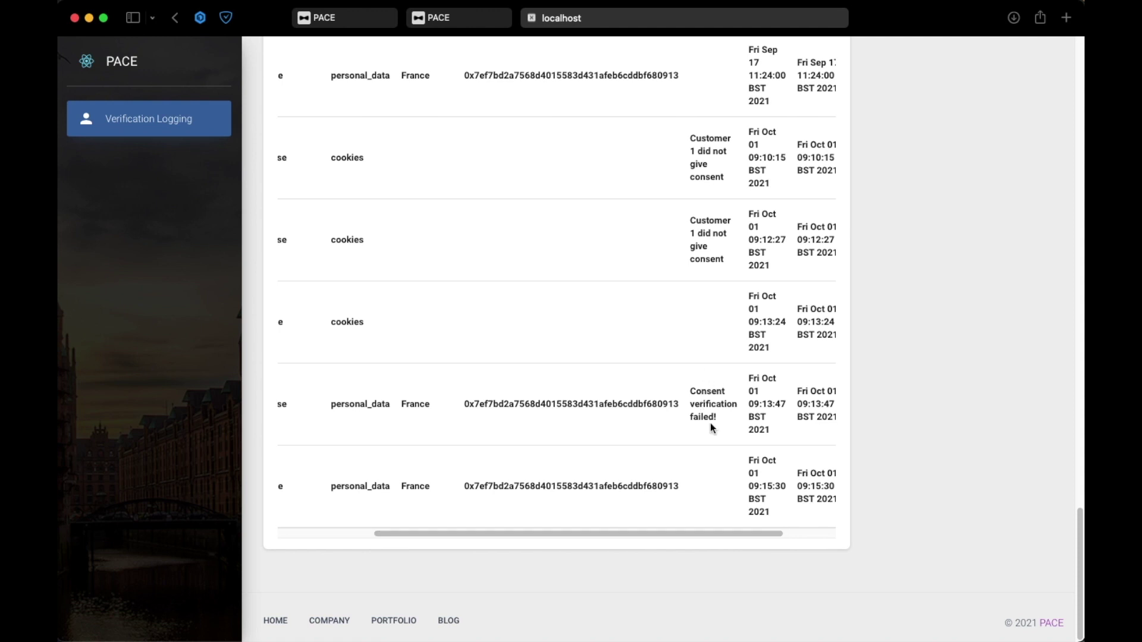
{"action": "scroll", "coordinate": [712, 428], "scroll_direction": "up", "scroll_amount": 1}
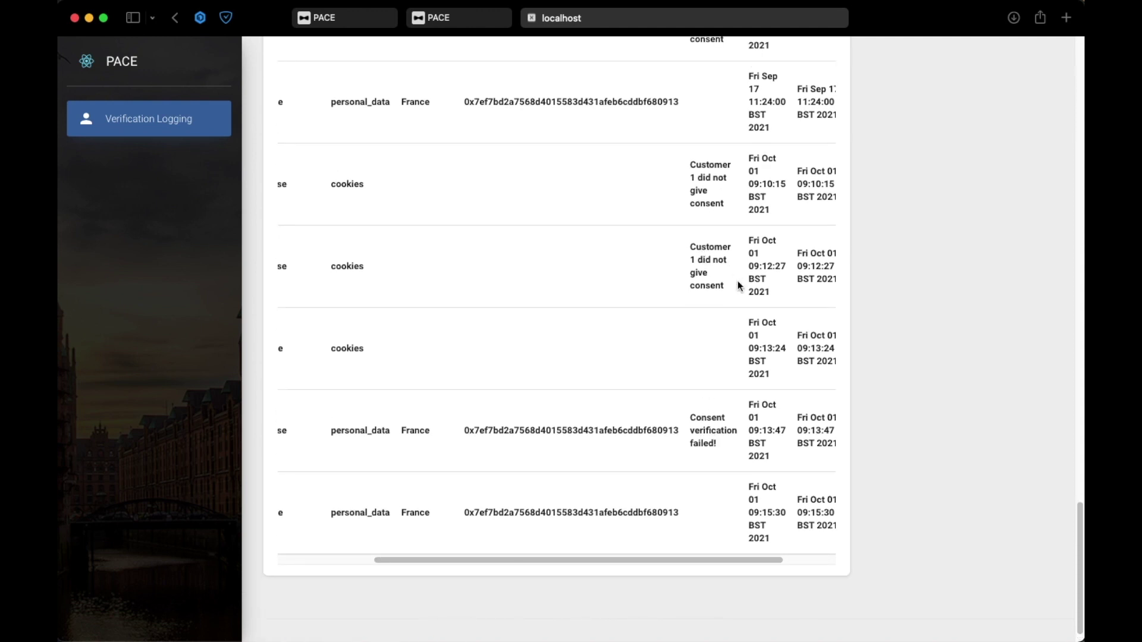
{"action": "scroll", "coordinate": [711, 312], "scroll_direction": "up", "scroll_amount": 10}
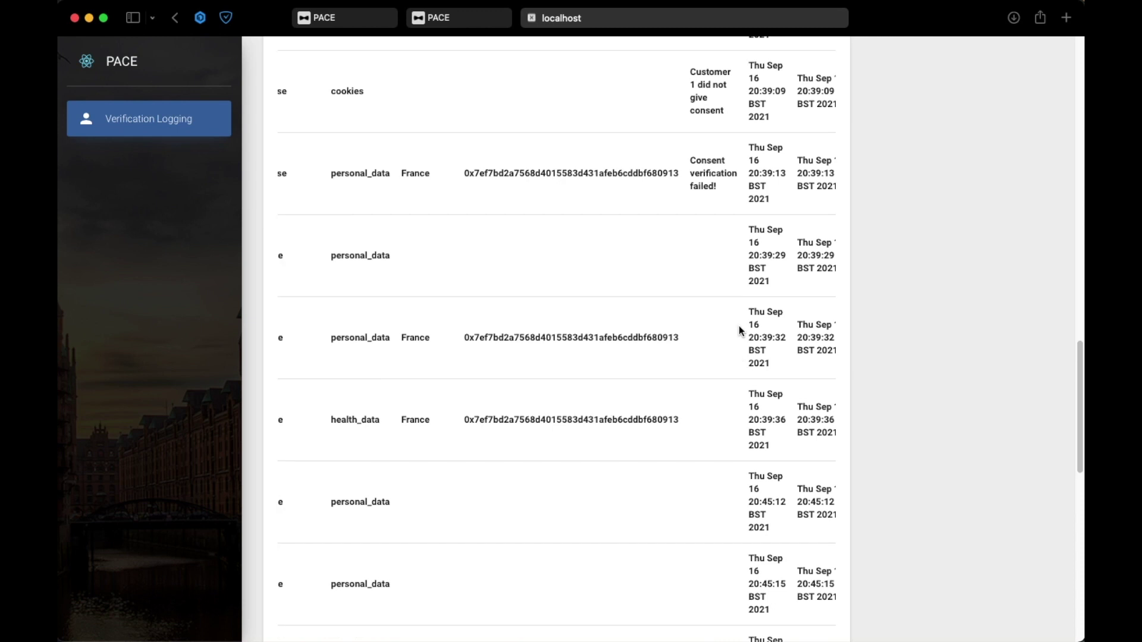
{"action": "scroll", "coordinate": [741, 331], "scroll_direction": "up", "scroll_amount": 2}
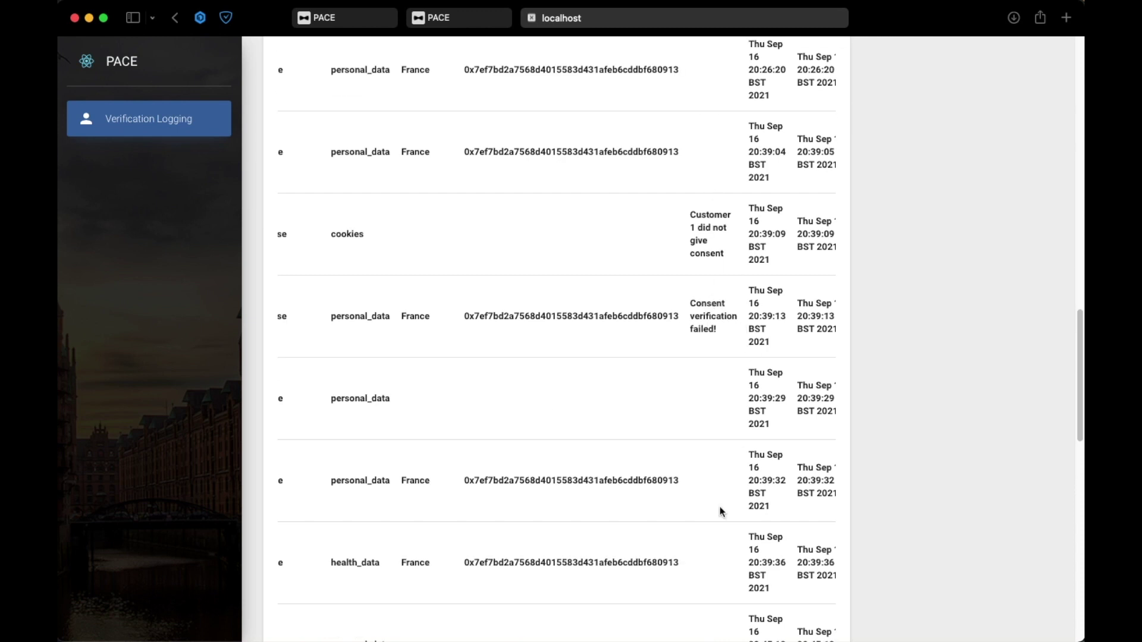
{"action": "scroll", "coordinate": [721, 512], "scroll_direction": "down", "scroll_amount": 12}
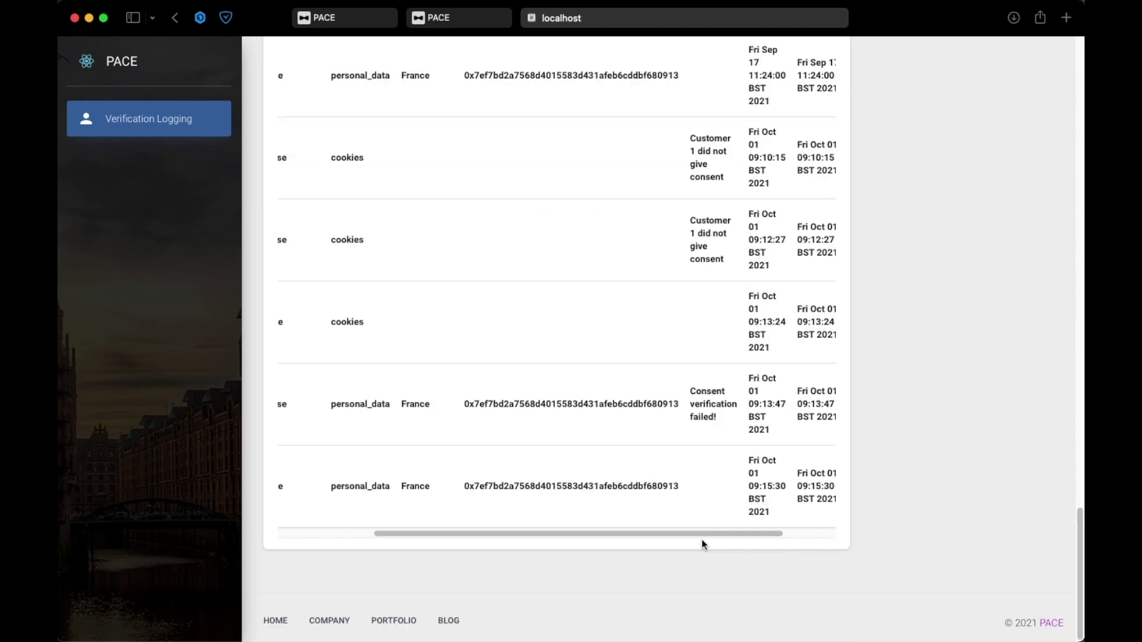
{"action": "left_click_drag", "start_coordinate": [706, 541], "coordinate": [530, 545]}
{"action": "scroll", "coordinate": [754, 458], "scroll_direction": "up", "scroll_amount": 7}
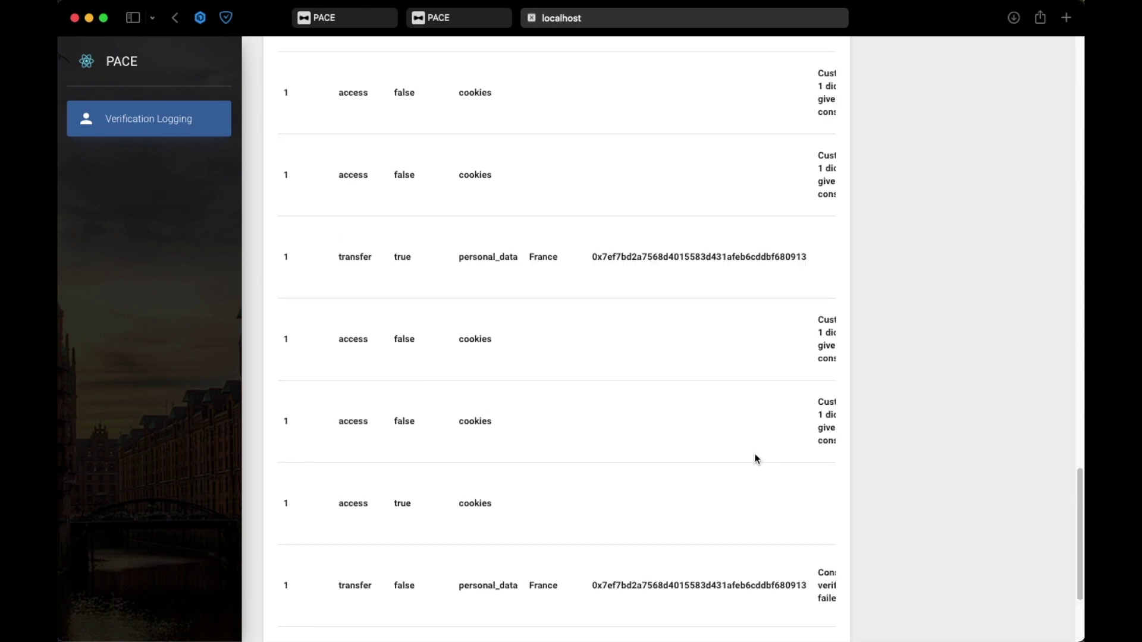
{"action": "scroll", "coordinate": [756, 461], "scroll_direction": "up", "scroll_amount": 5}
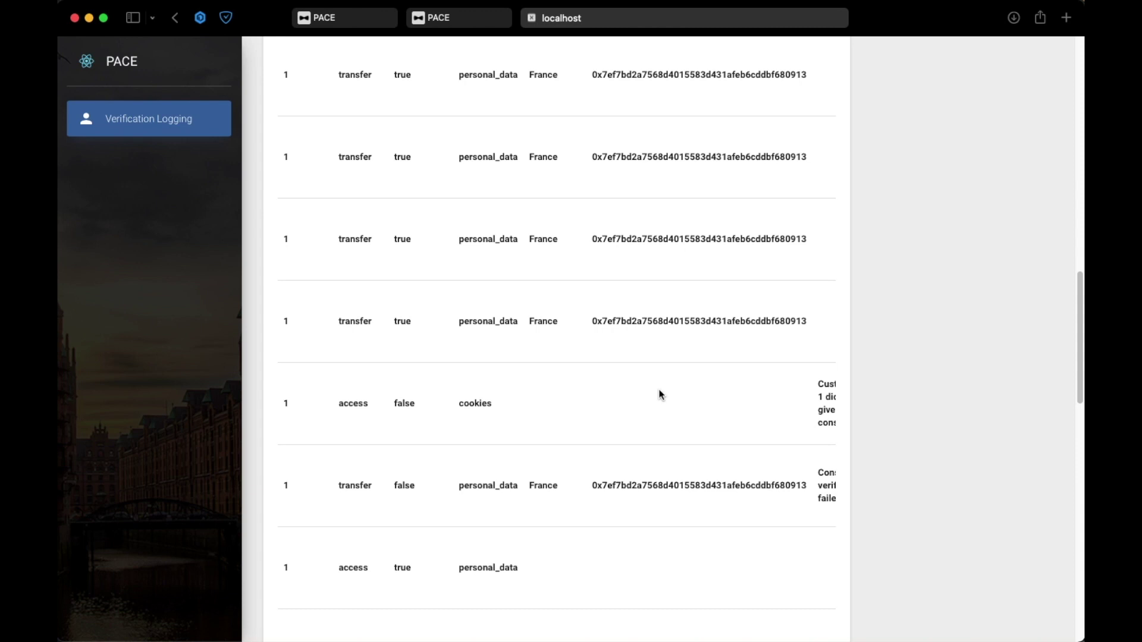
{"action": "scroll", "coordinate": [887, 300], "scroll_direction": "up", "scroll_amount": 4}
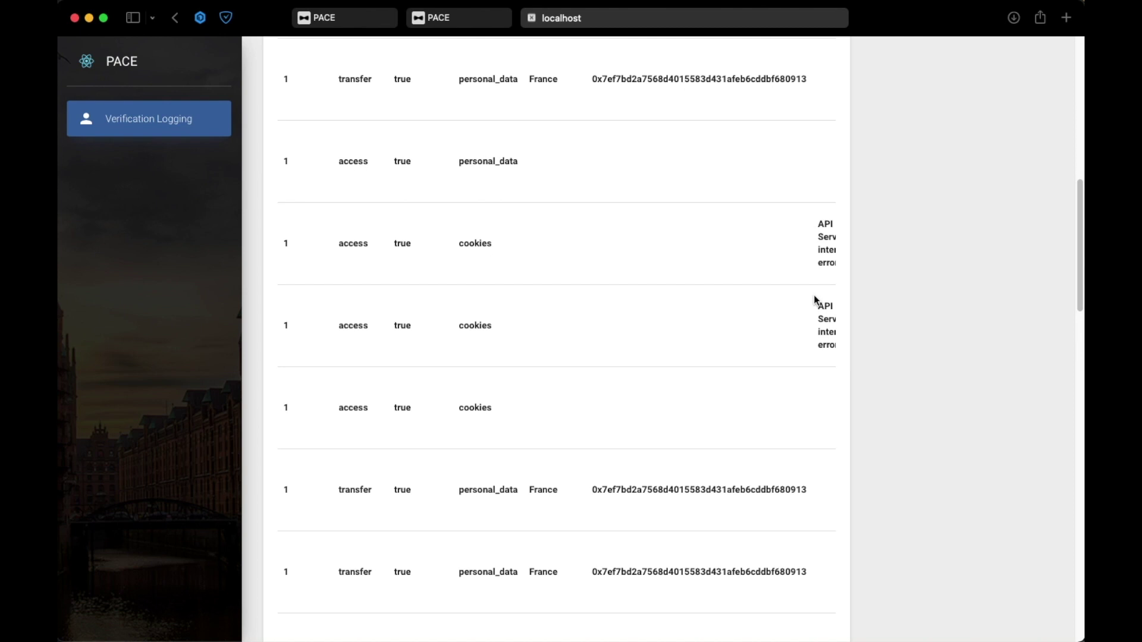